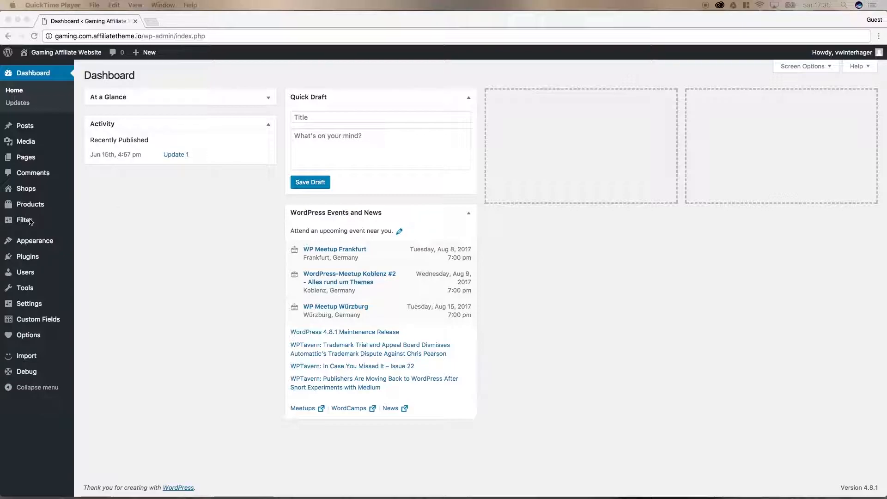
Step: Open the theme's Options > General page from the admin sidebar
click(125, 270)
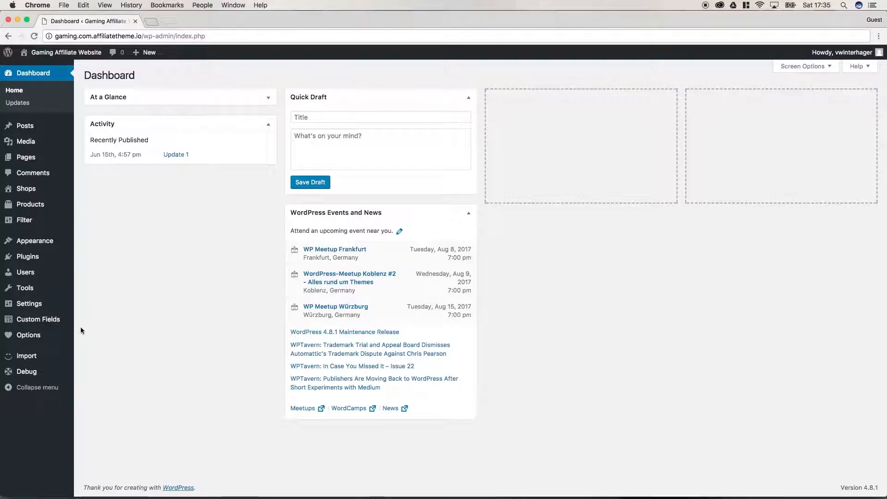
mouse_move(47, 341)
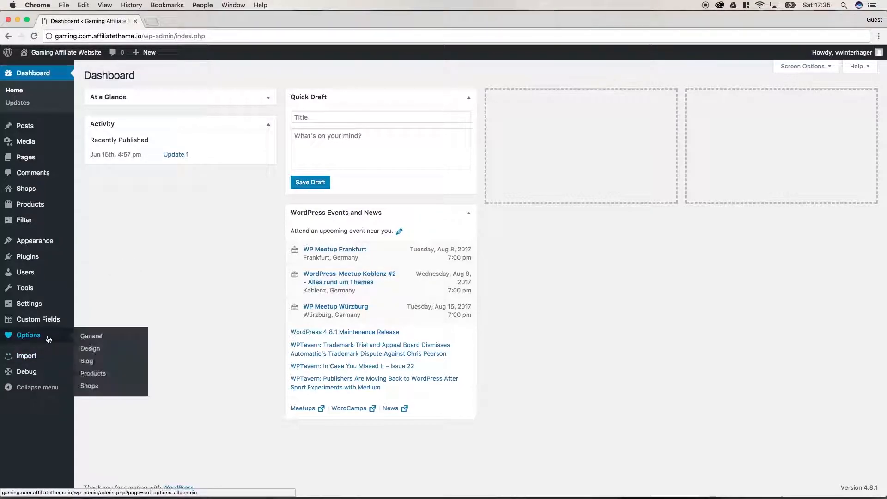
click(104, 339)
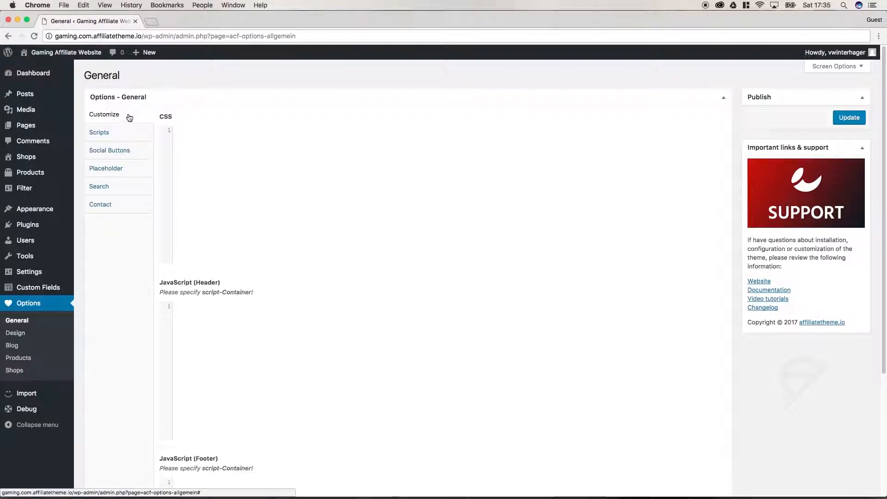
Step: Check the empty custom CSS and footer JavaScript code fields
click(193, 157)
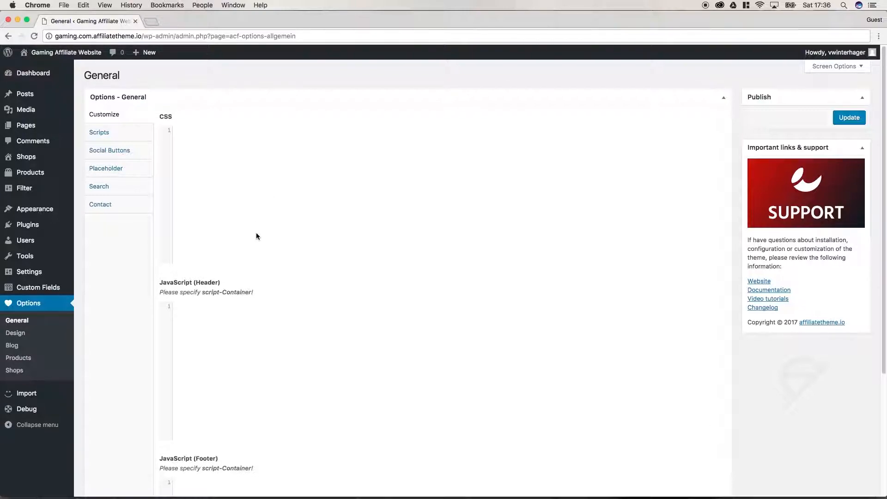
scroll(257, 242, down, 5)
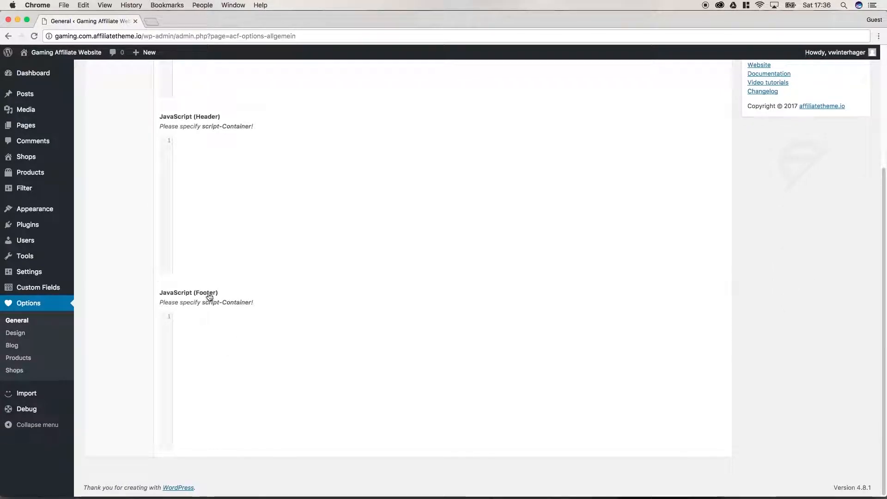
click(210, 337)
scroll(208, 342, up, 4)
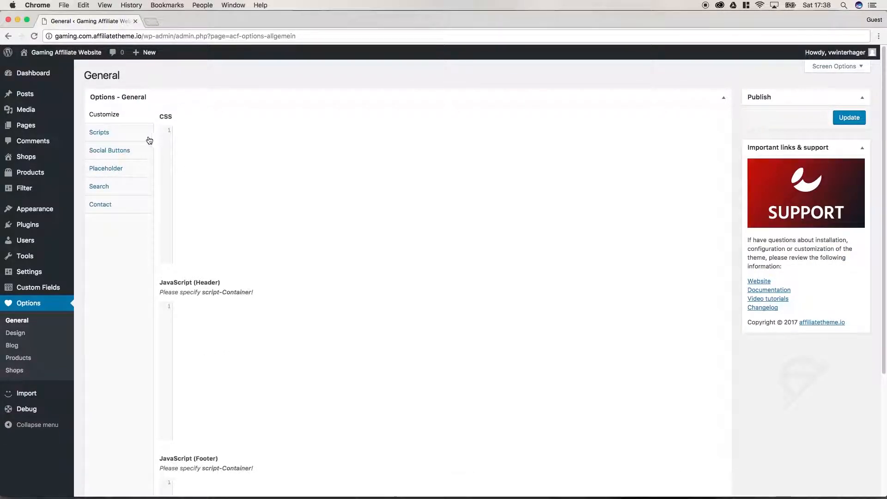
Step: Show the Scripts tab with the Font Awesome, Bootstrap and Simple lightbox settings
click(112, 135)
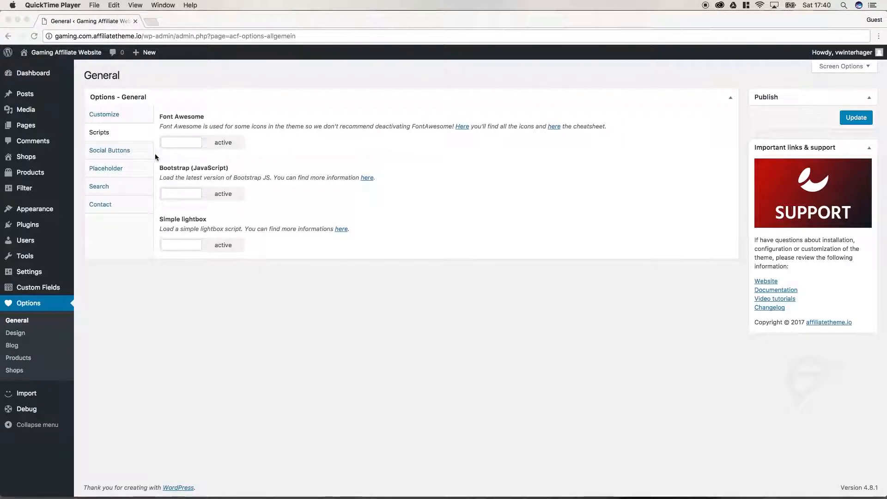
click(121, 150)
Step: Tick Facebook (Like) and Twitter under Social Buttons and save the options
click(123, 154)
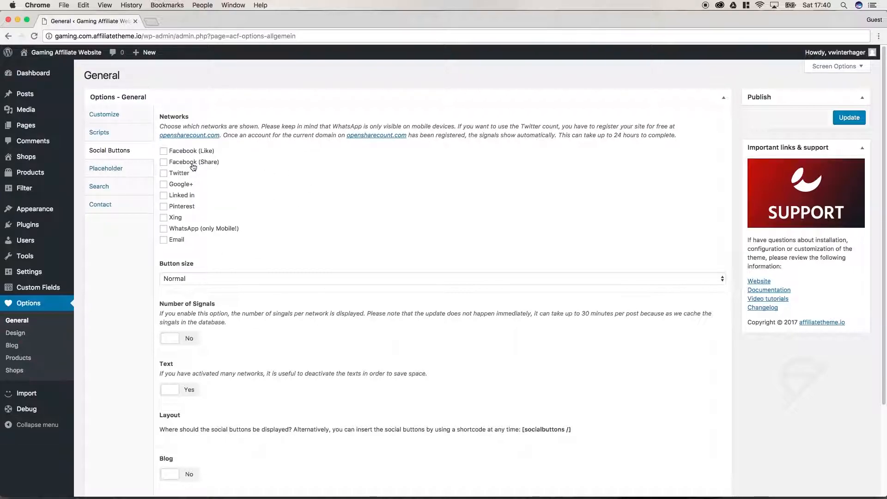
click(164, 152)
click(165, 173)
click(850, 118)
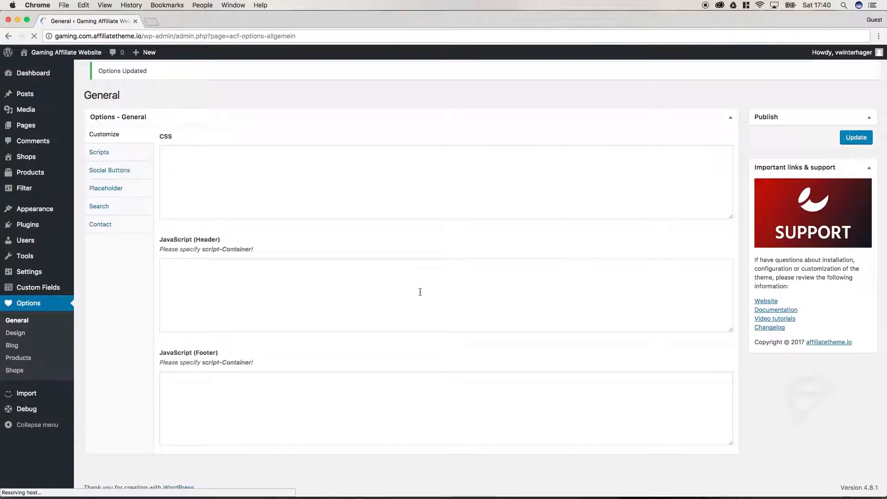
Step: Turn on social buttons for blog posts with Position set to Below
click(121, 180)
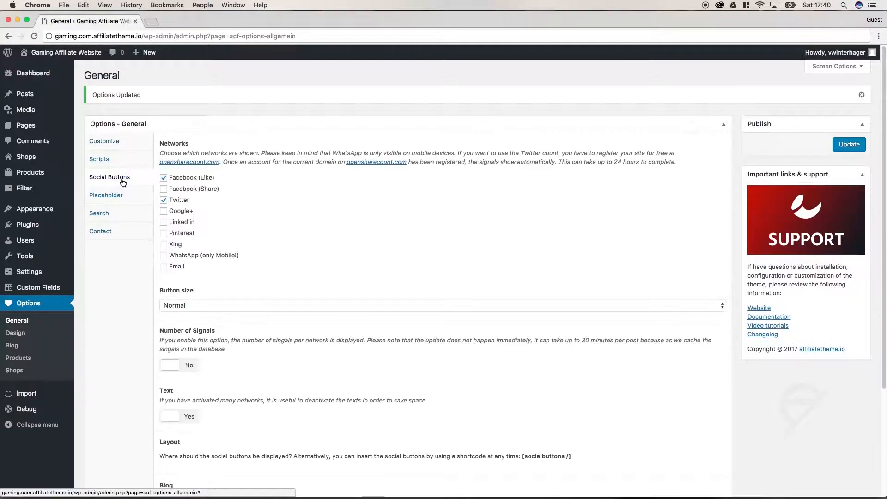
scroll(292, 344, down, 1)
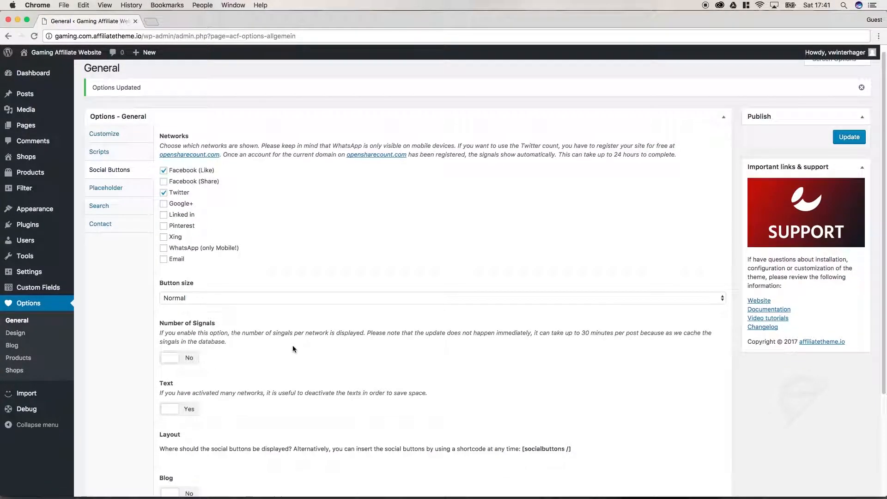
scroll(289, 349, down, 4)
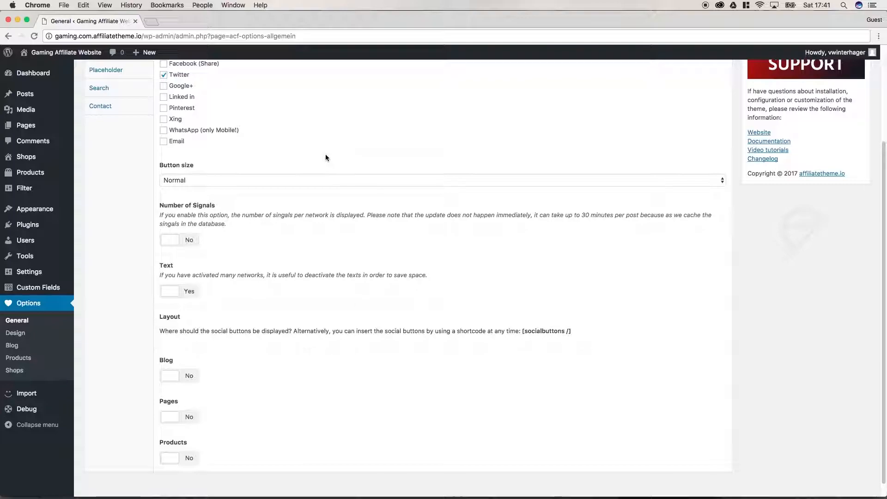
click(183, 378)
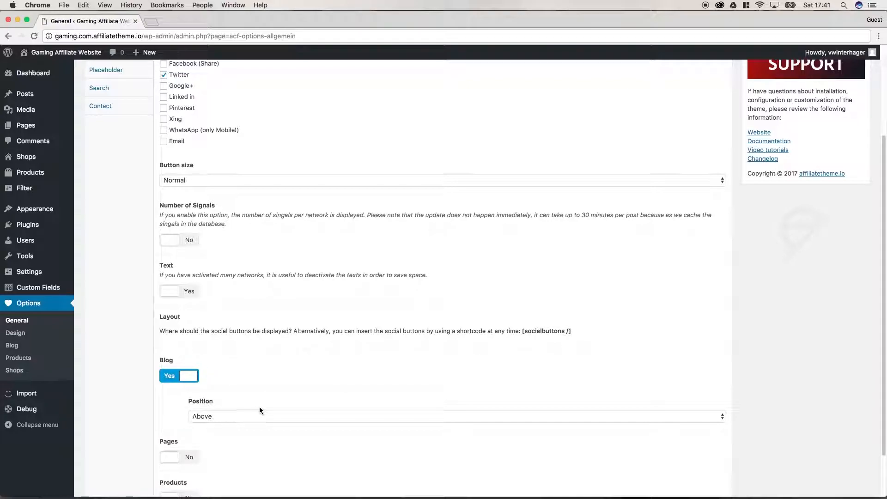
scroll(273, 393, down, 2)
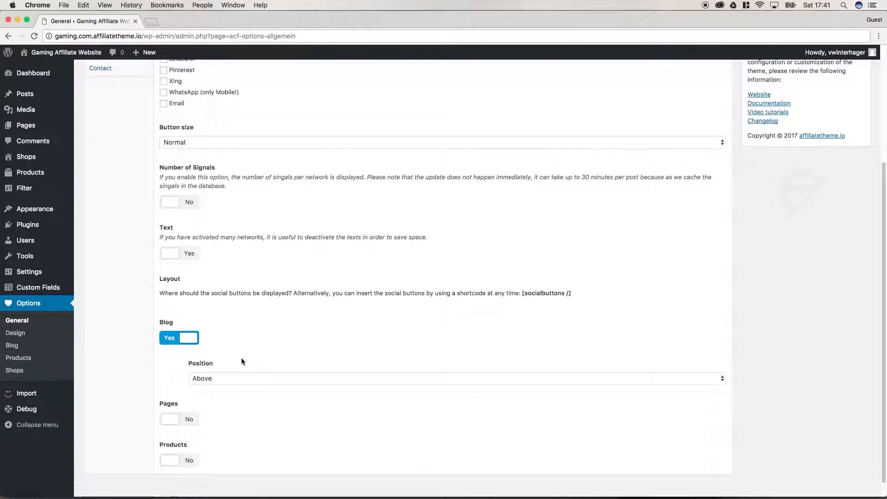
click(223, 377)
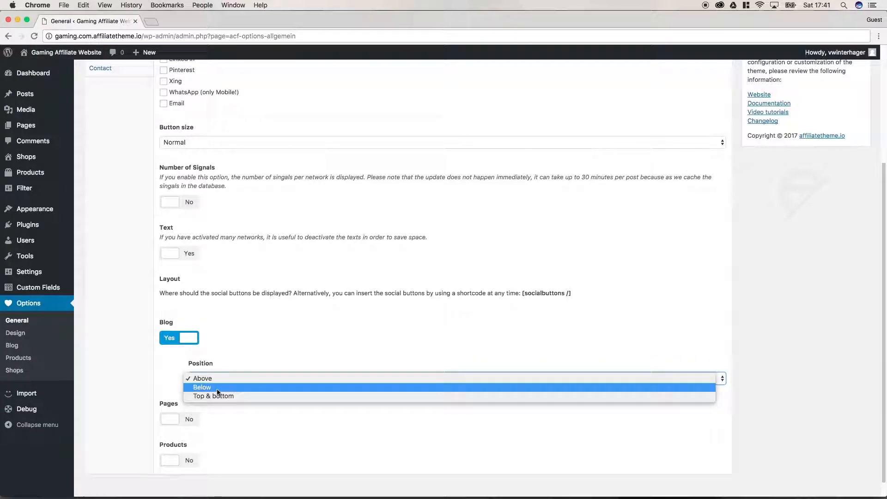
click(217, 389)
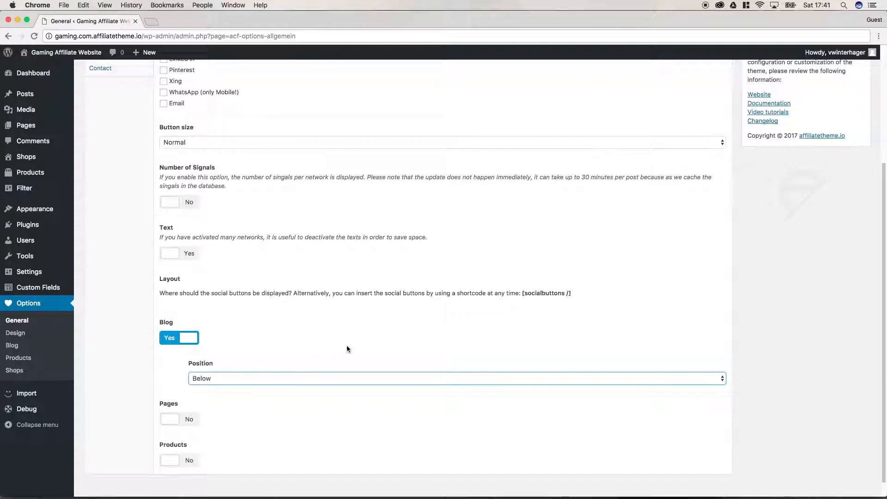
Step: Note the [socialbuttons /] shortcode, then save the blog button settings
drag(522, 293, 571, 294)
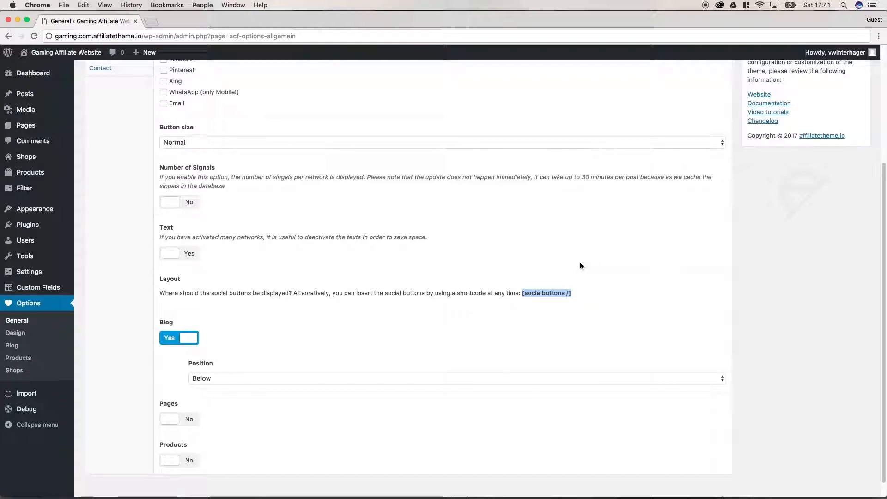
click(403, 308)
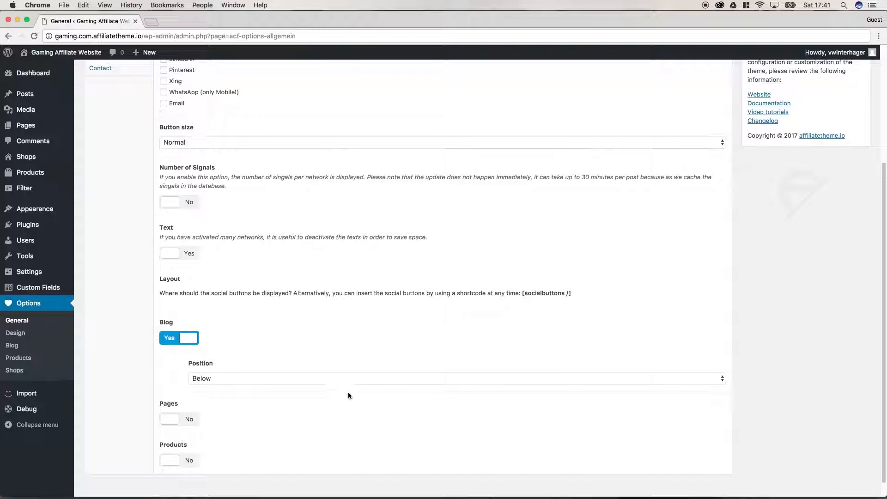
scroll(471, 304, up, 5)
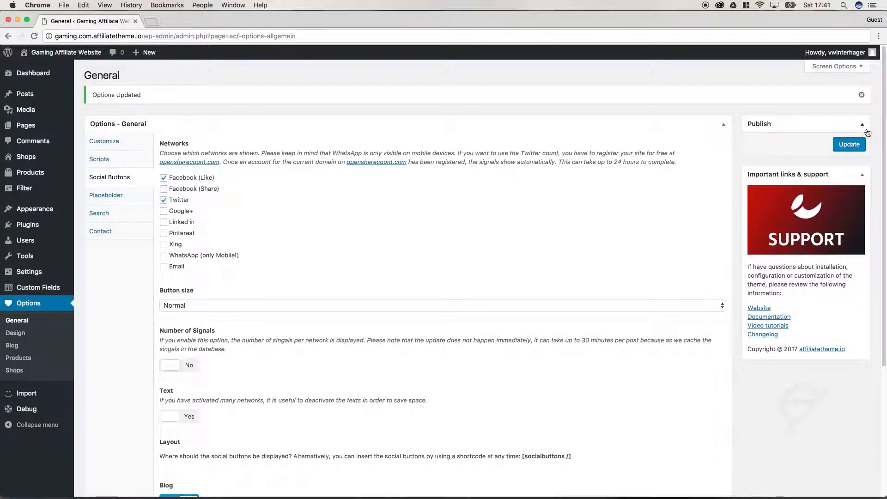
click(848, 145)
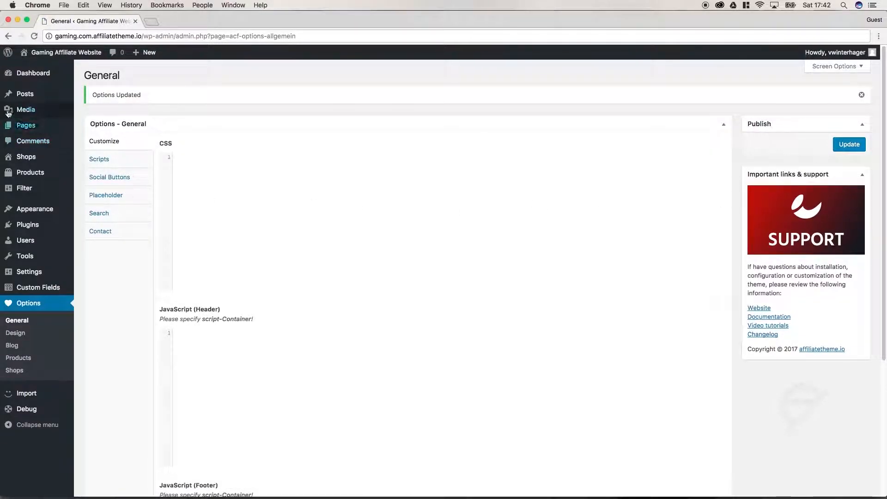
Step: Open the Update 1 post's public page in a new tab
click(22, 100)
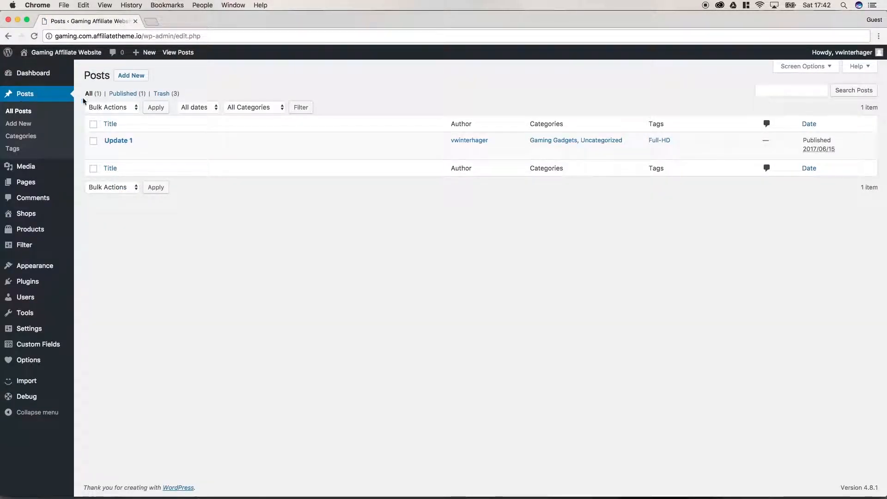
click(121, 140)
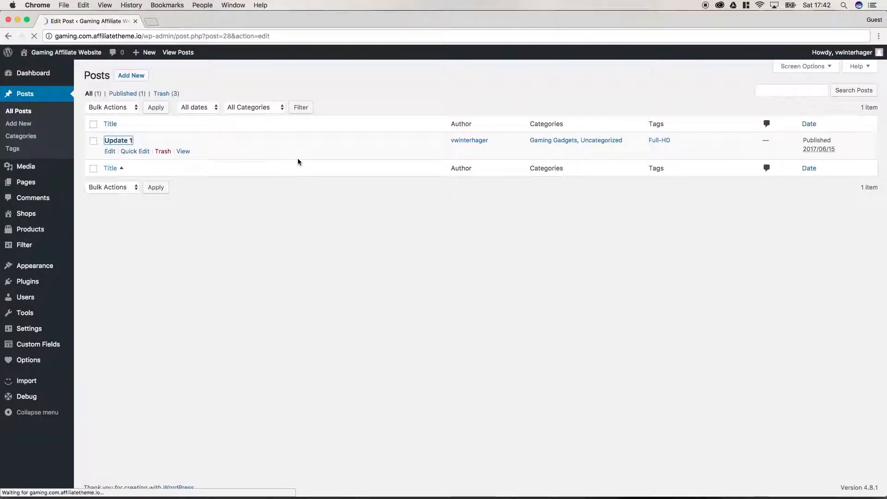
super+click(176, 52)
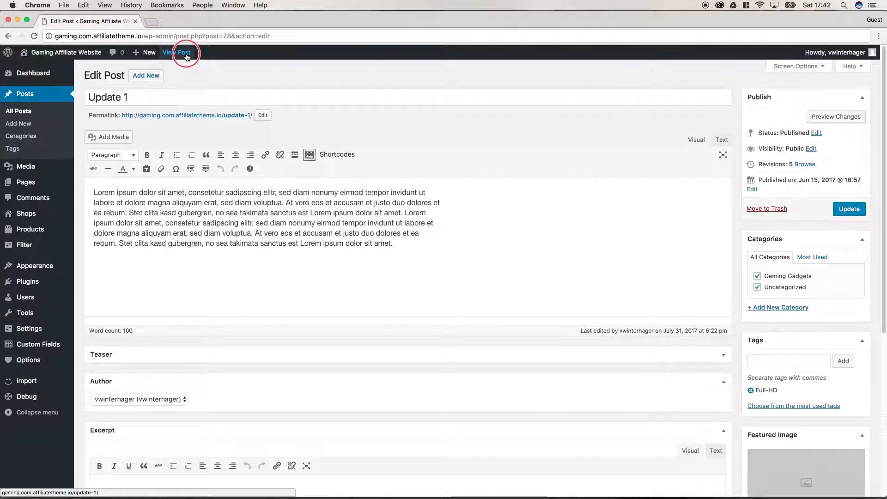
click(178, 21)
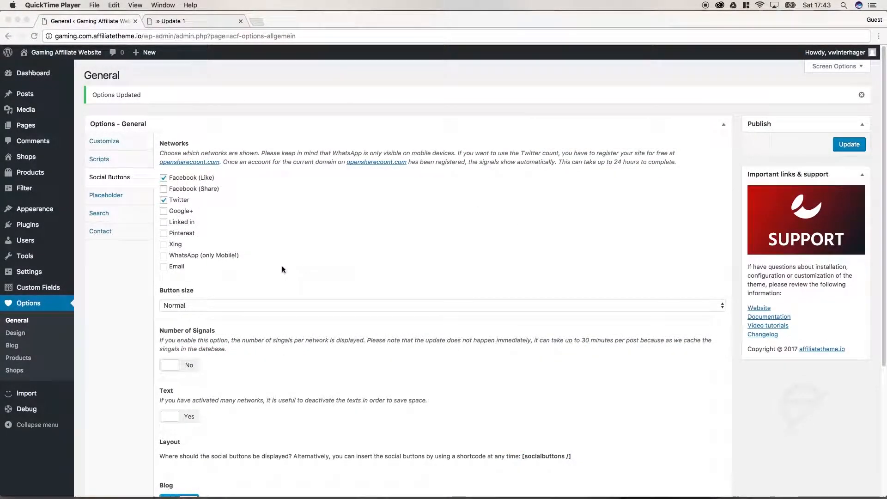
Step: Enable WhatsApp (only Mobile!) and Google+, save, and reload the Update 1 post
click(269, 220)
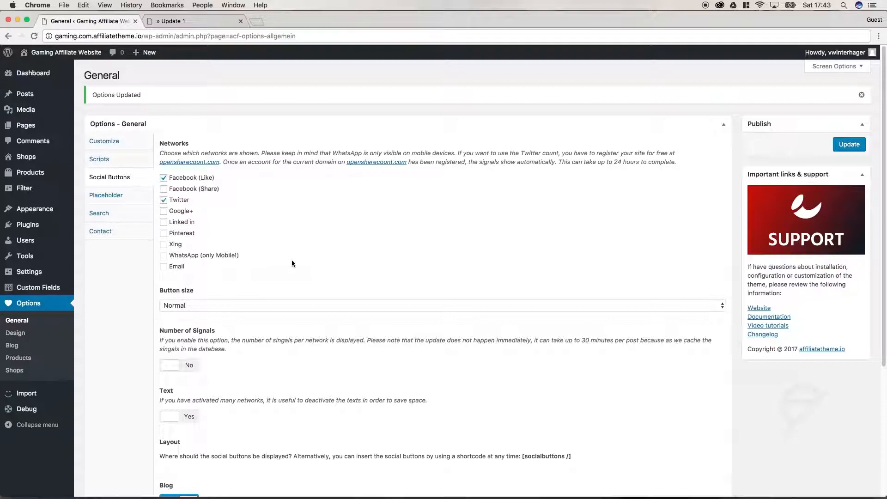
click(165, 257)
click(163, 212)
click(853, 145)
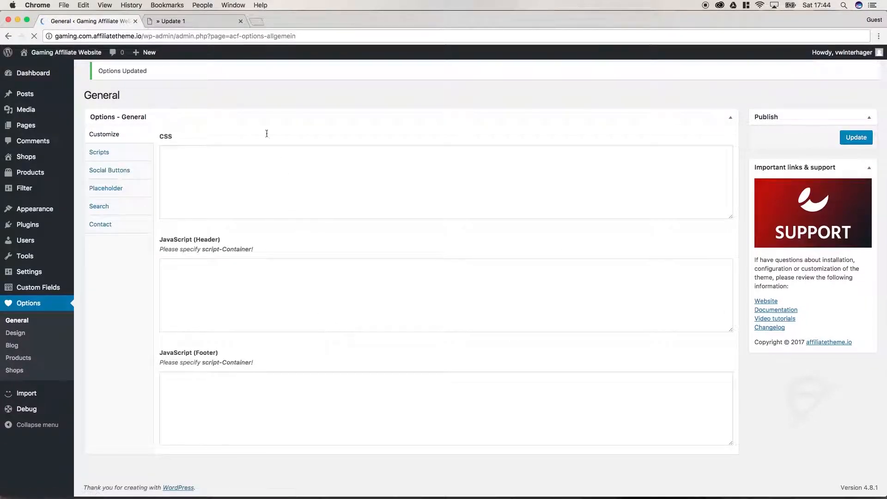
click(170, 20)
click(33, 37)
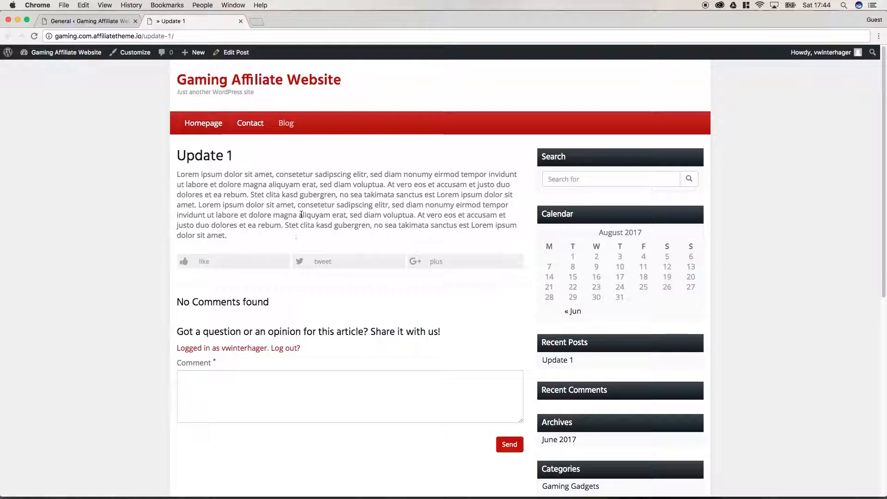
Step: Preview the Update 1 post at mobile width in DevTools, then return to General options
right_click(290, 154)
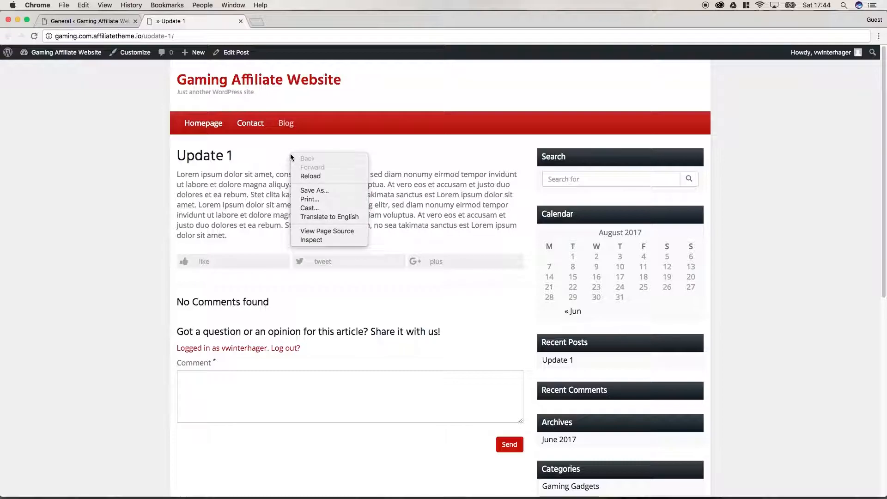
click(324, 240)
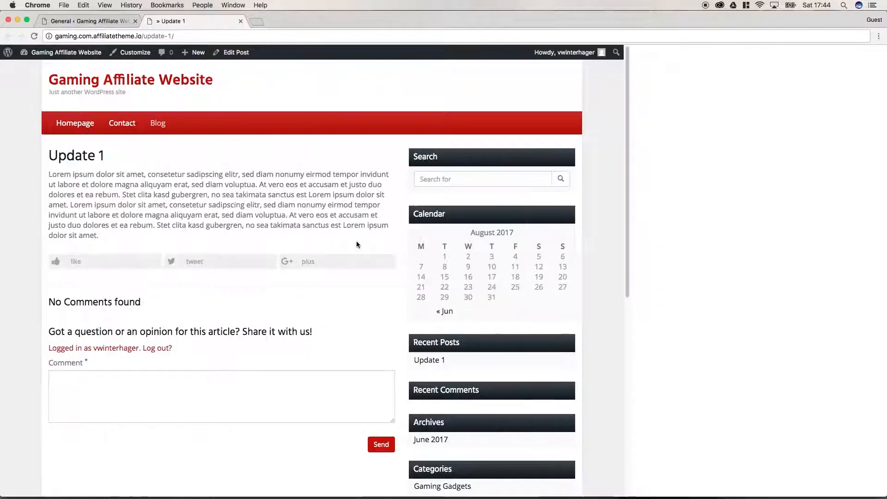
click(651, 52)
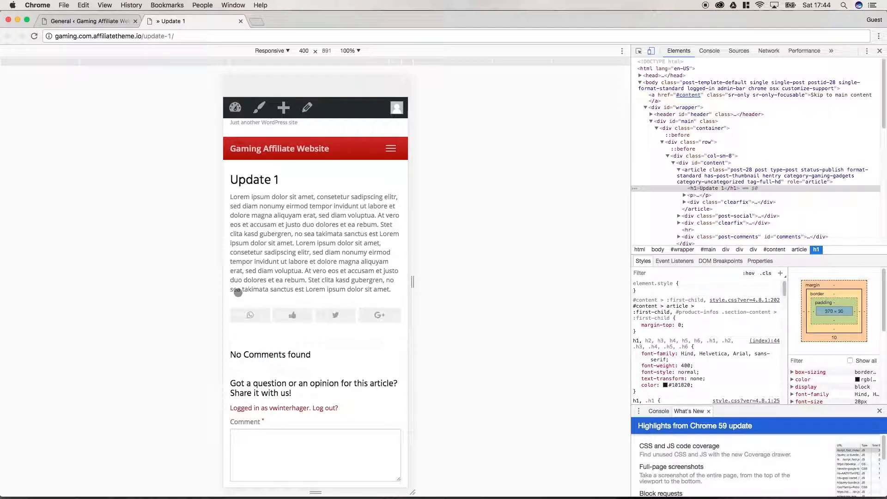
click(879, 50)
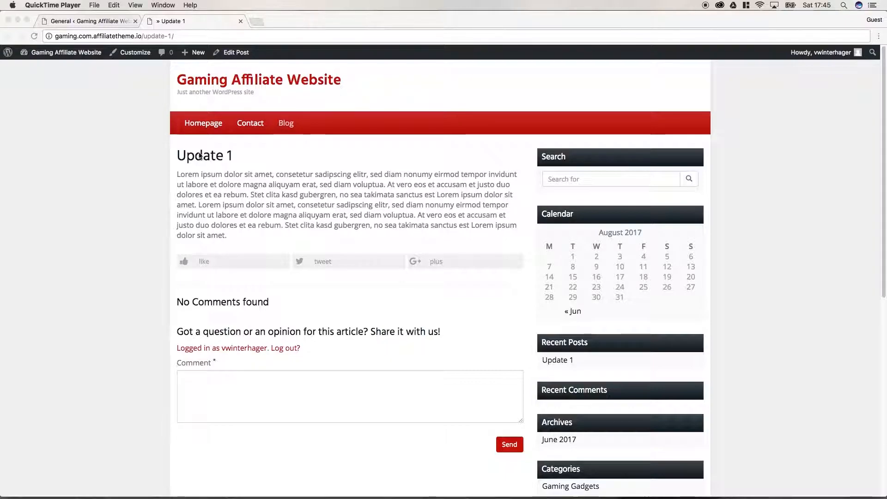
click(116, 23)
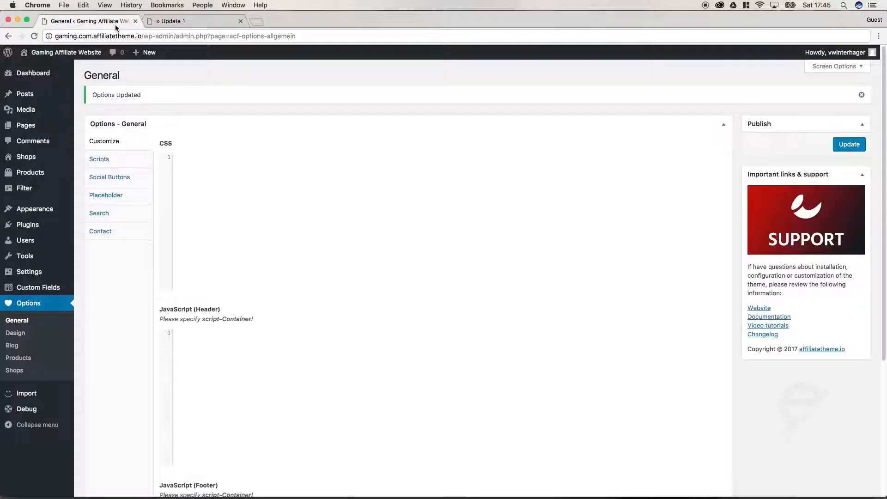
Step: Set Number of Signals to Yes, Text to No, deactivate total signals, and save
click(129, 181)
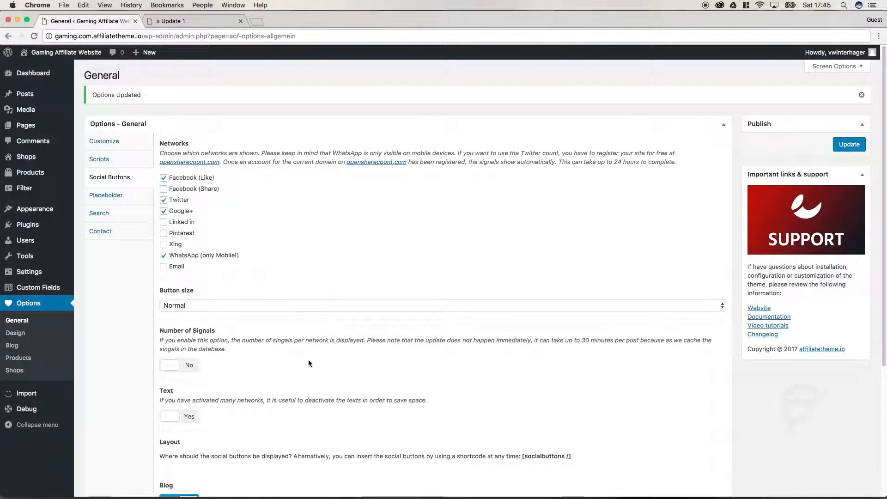
scroll(264, 353, down, 3)
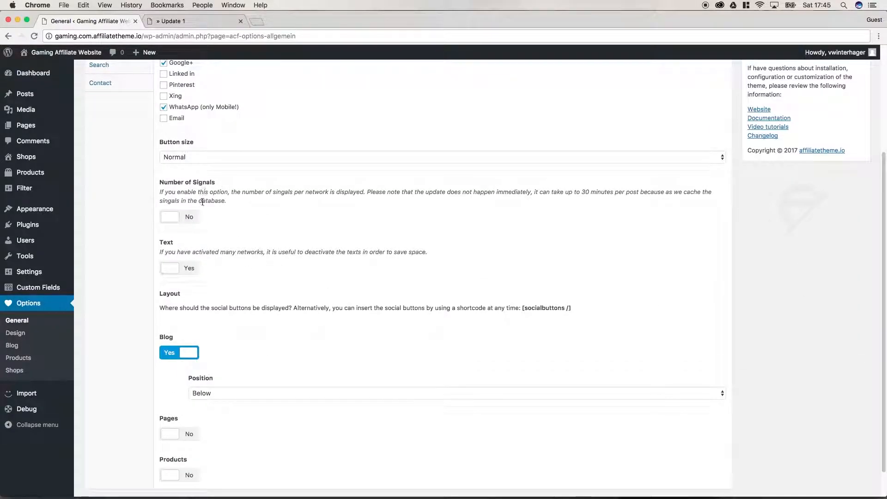
click(186, 222)
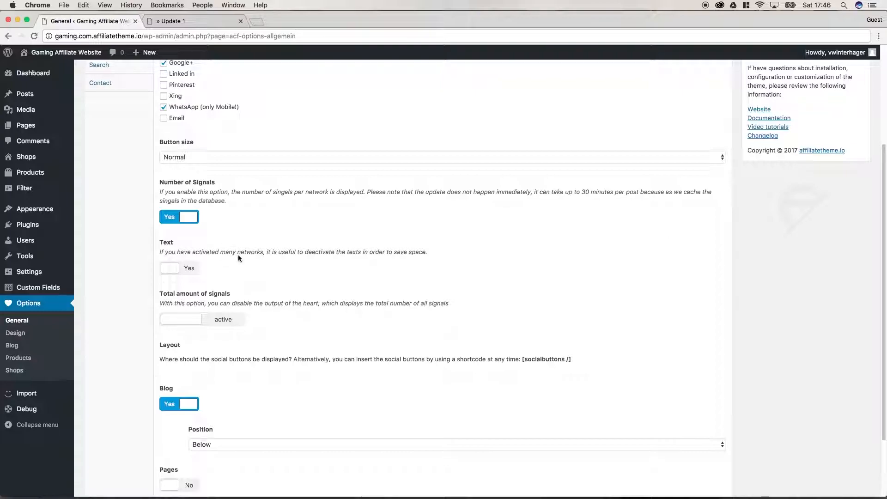
click(185, 271)
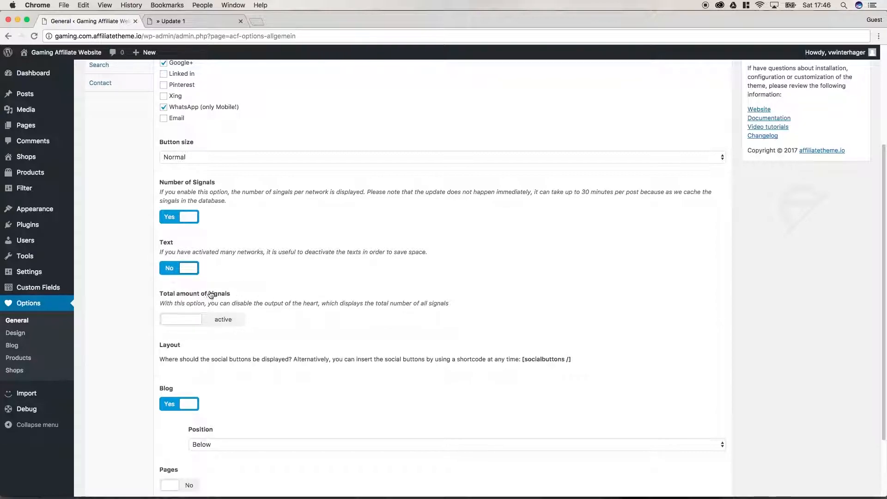
click(214, 326)
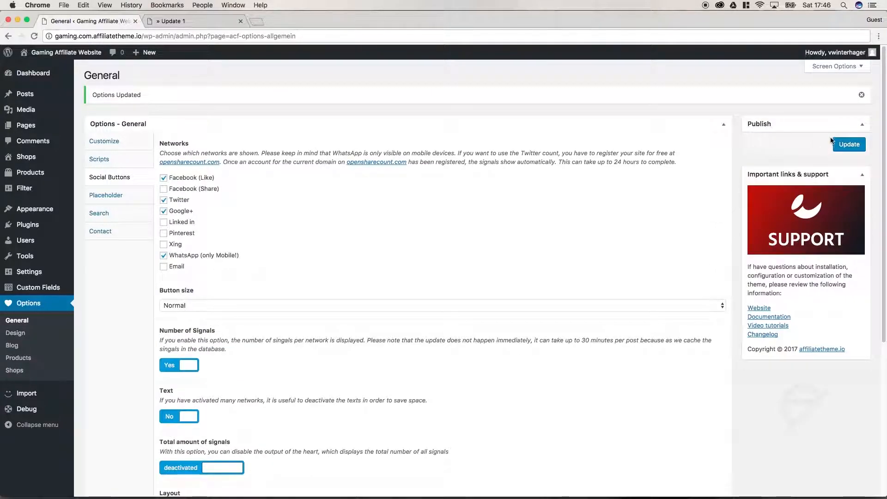
click(837, 143)
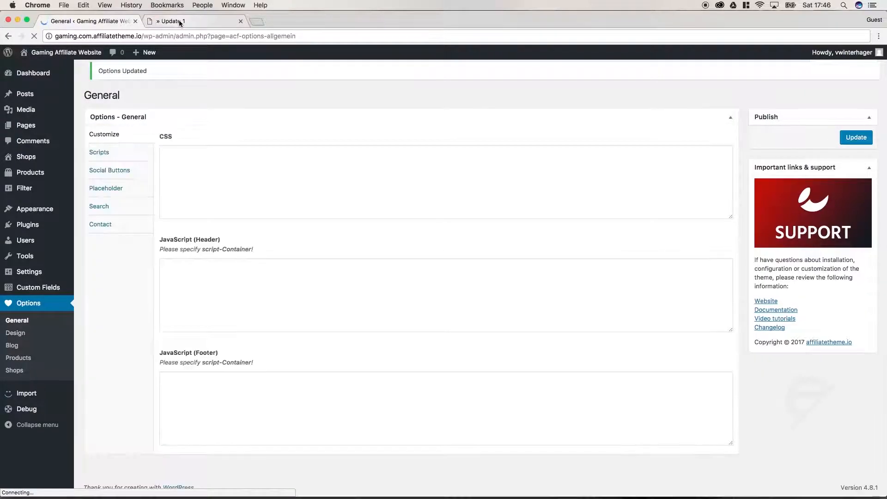
click(179, 20)
Step: Reload the Update 1 post, then show the Placeholder settings in Options – General
key(super+r)
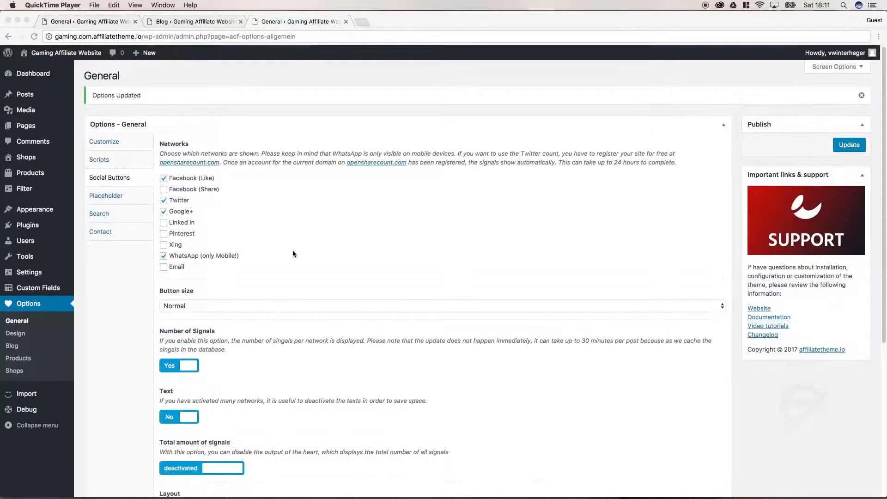
click(284, 225)
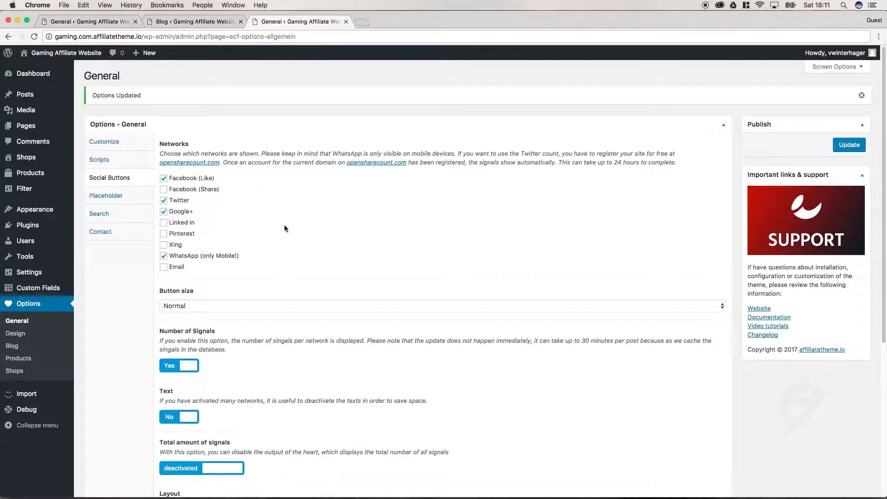
click(125, 200)
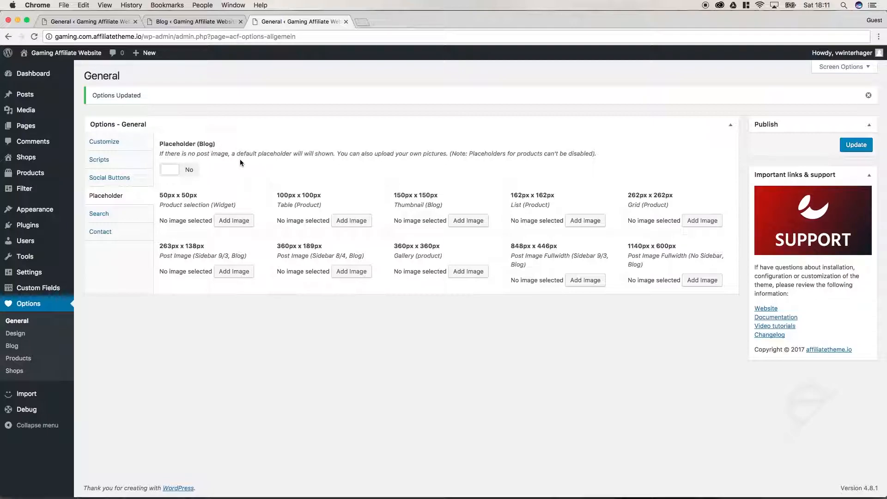
Step: Switch Placeholder (Blog) to Yes and close the extra Blog options tab
click(181, 172)
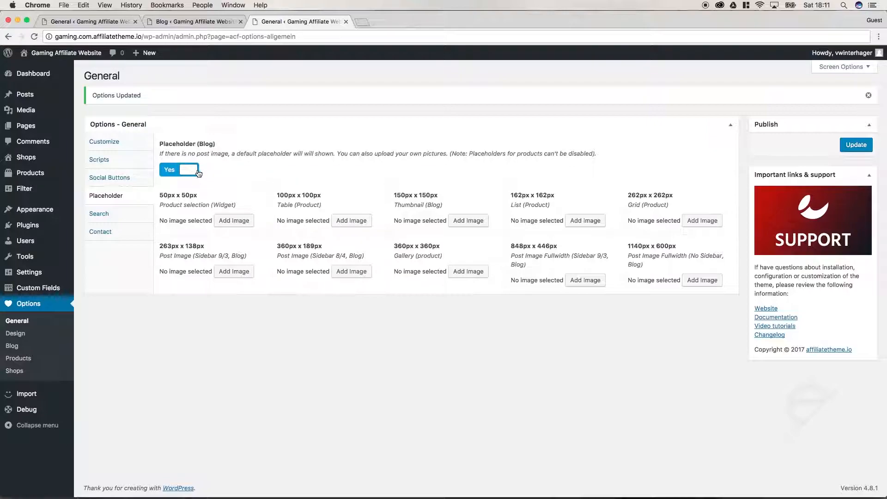
click(200, 23)
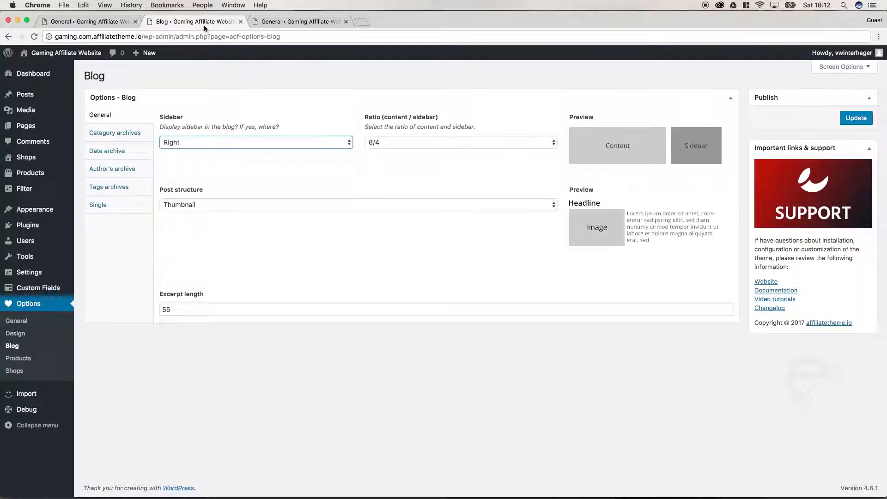
click(268, 24)
click(240, 21)
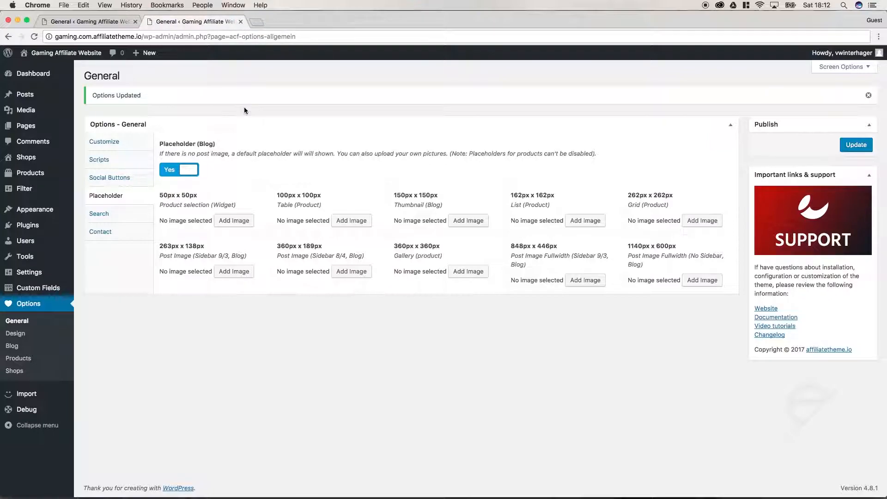
Step: Open the site's front end in a new tab and go to its Blog page
super+click(87, 55)
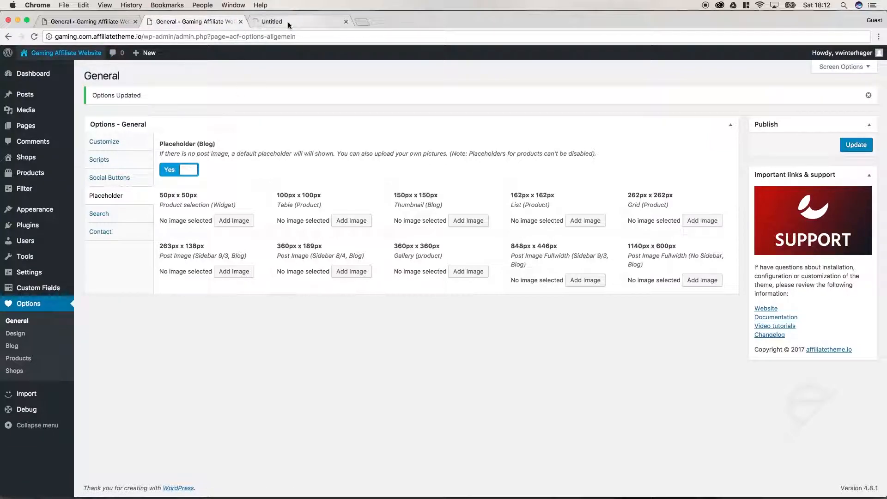
click(287, 22)
click(286, 123)
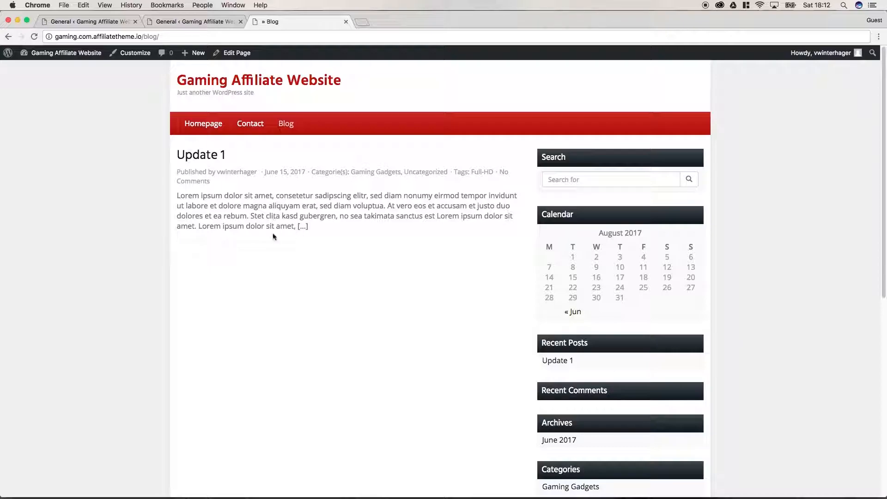
Step: Save the blog placeholder setting and reload the Blog page to see the default thumbnail
click(207, 22)
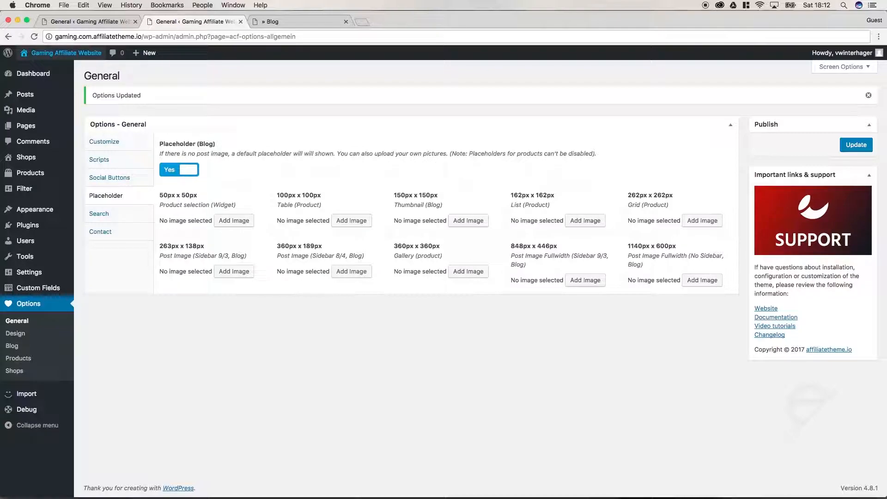
click(856, 146)
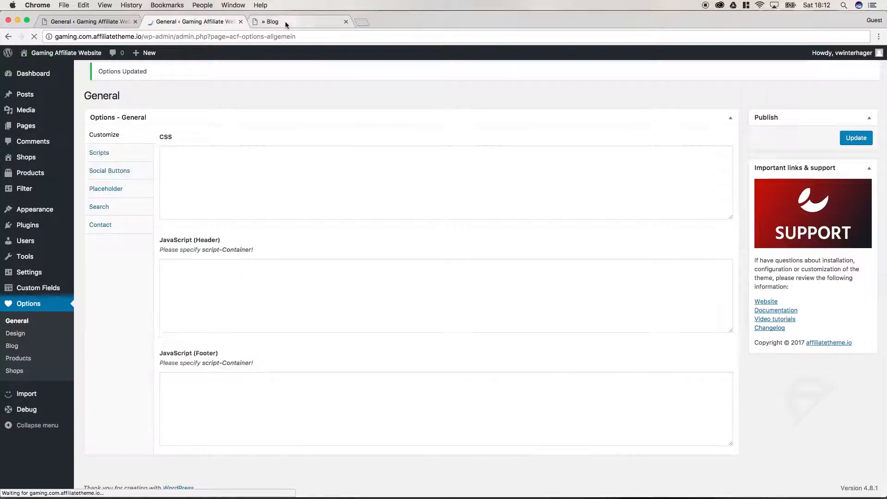
click(285, 22)
click(33, 36)
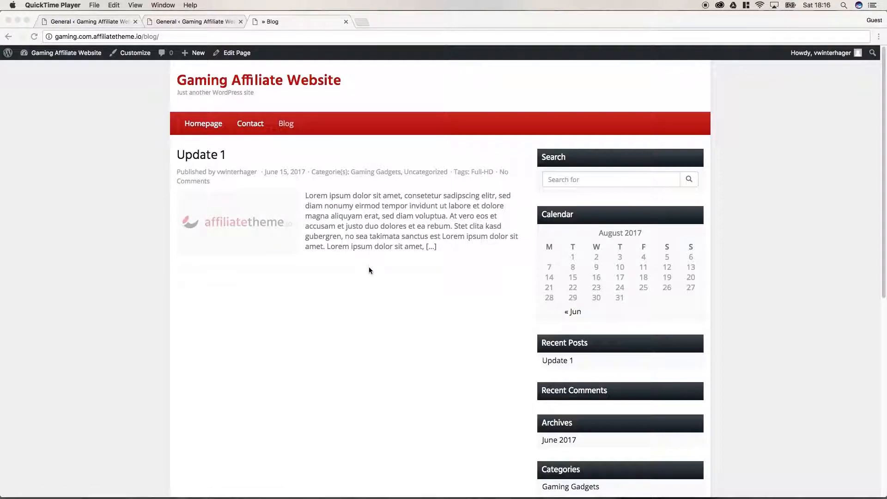
click(283, 250)
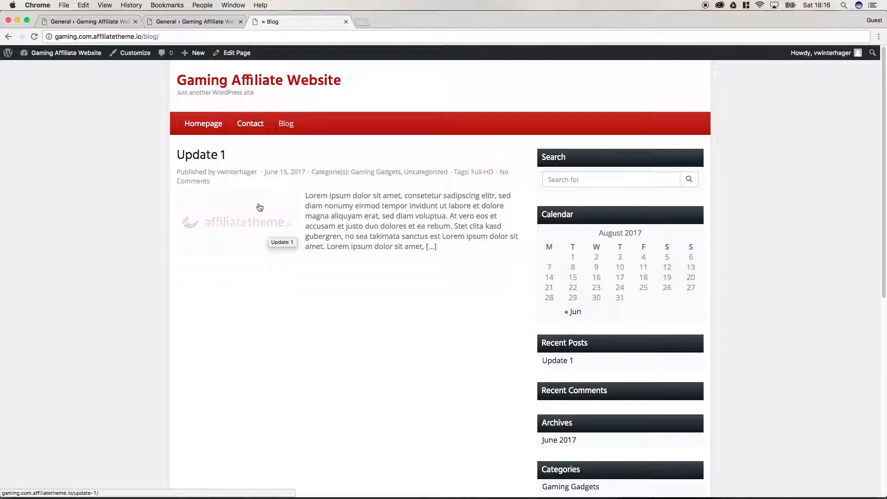
click(194, 22)
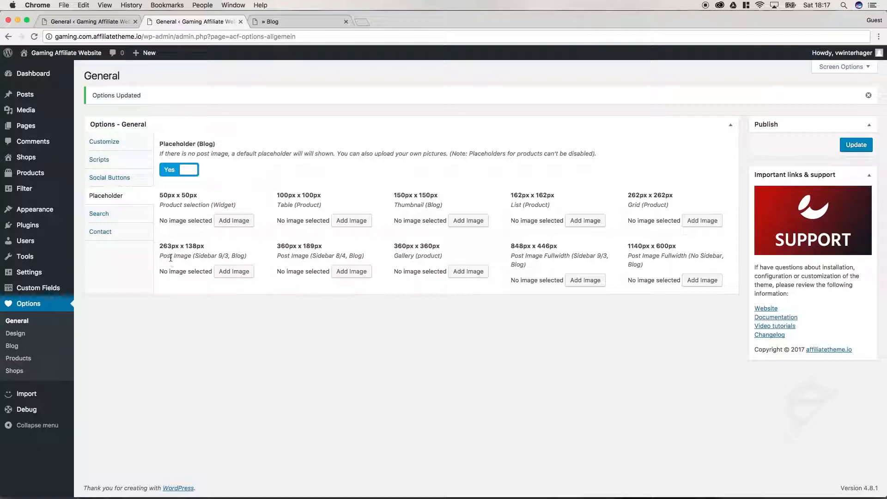
drag(161, 257, 191, 256)
click(325, 17)
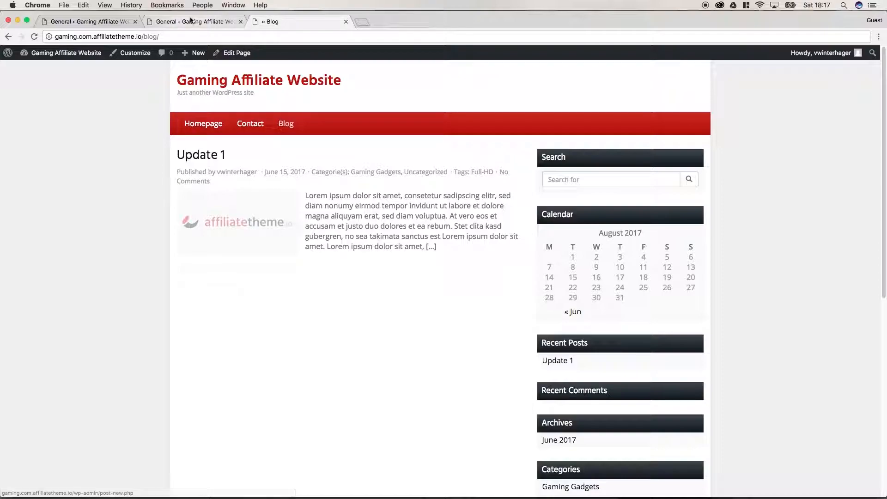
click(190, 19)
click(194, 276)
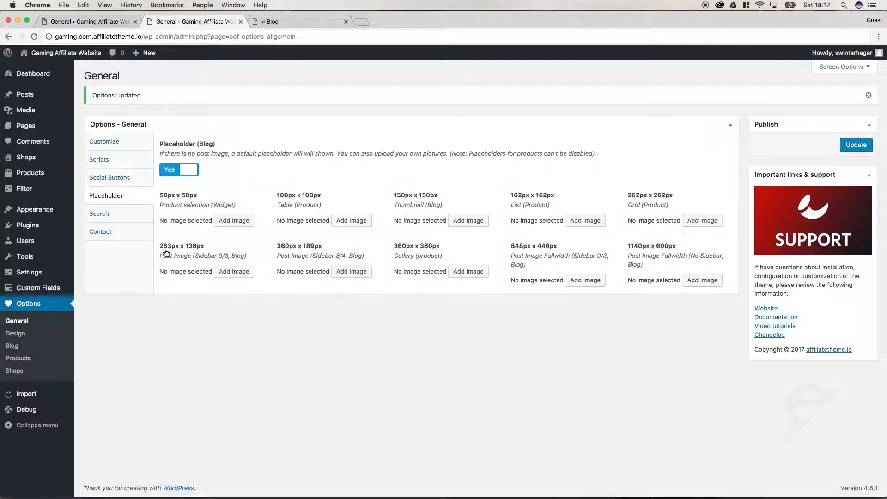
Step: Upload Placeholder_Blog_Gaming_Affiliate.png and use it as the 263px x 138px placeholder image
click(225, 276)
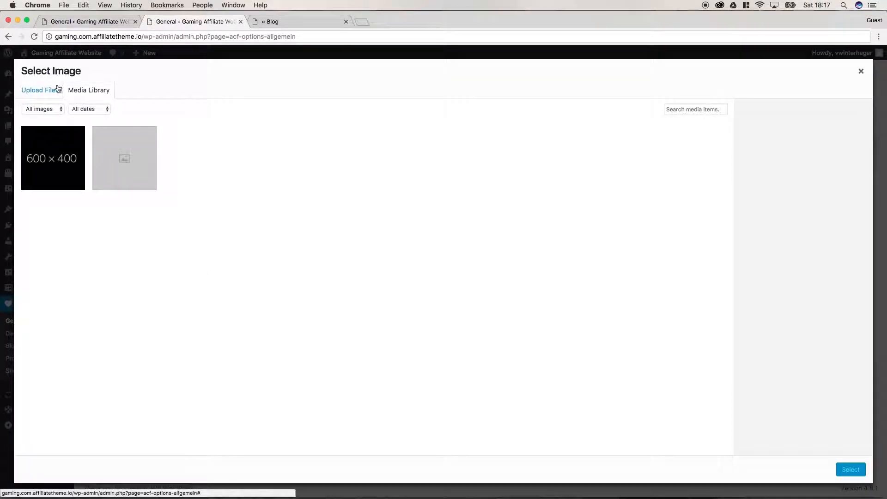
click(57, 89)
click(472, 259)
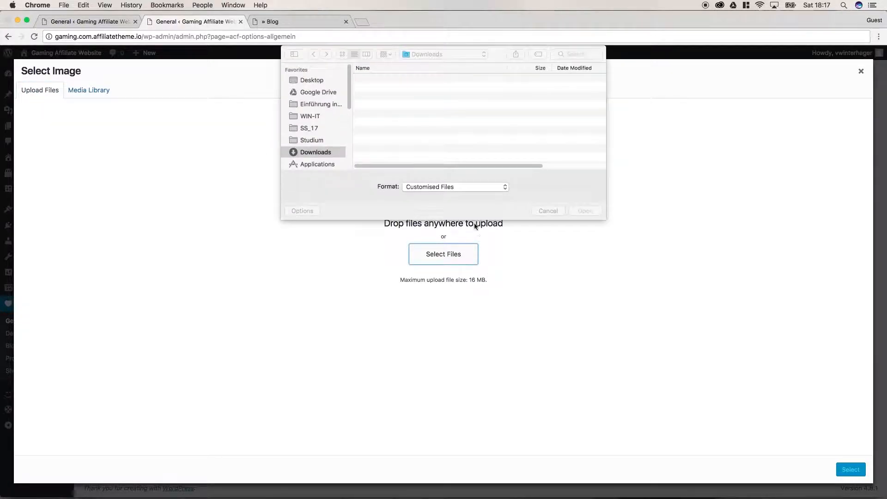
click(411, 80)
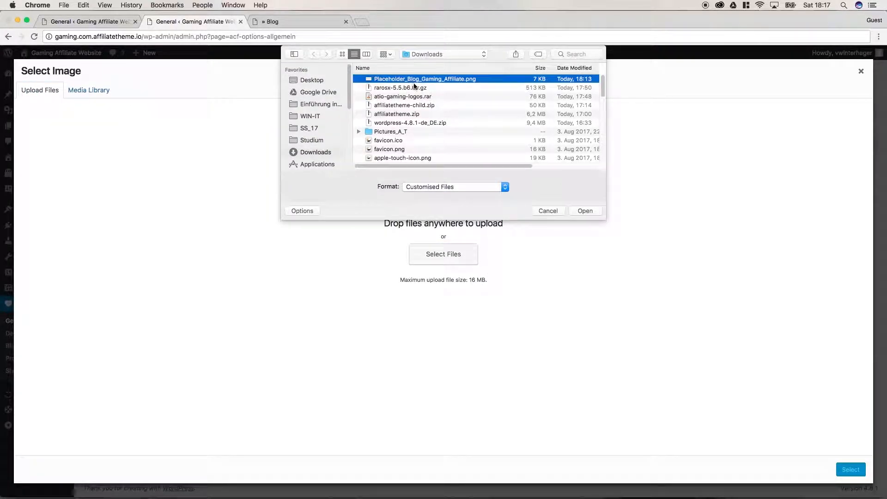
click(584, 211)
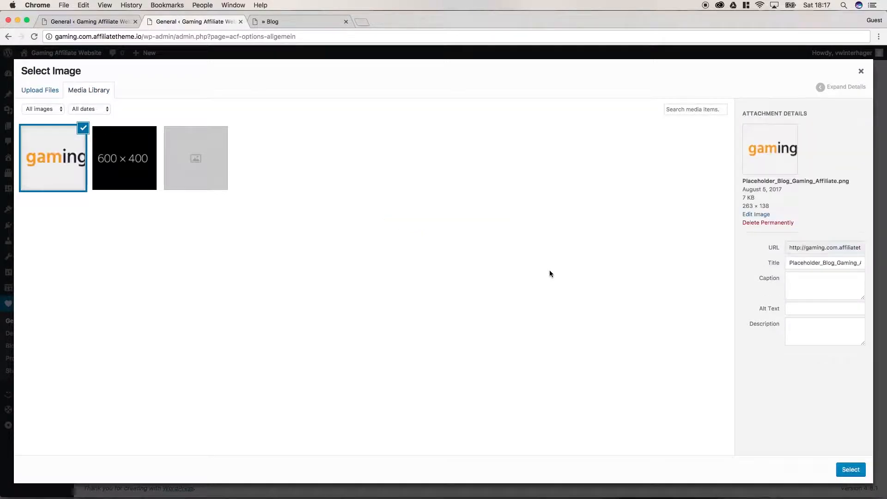
click(851, 470)
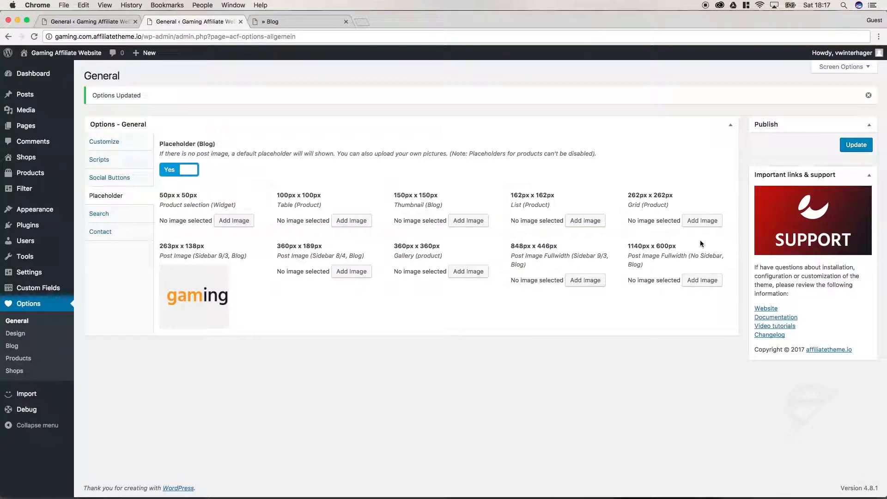
Step: Save the placeholder options and reload the blog page to check the new thumbnail
click(855, 145)
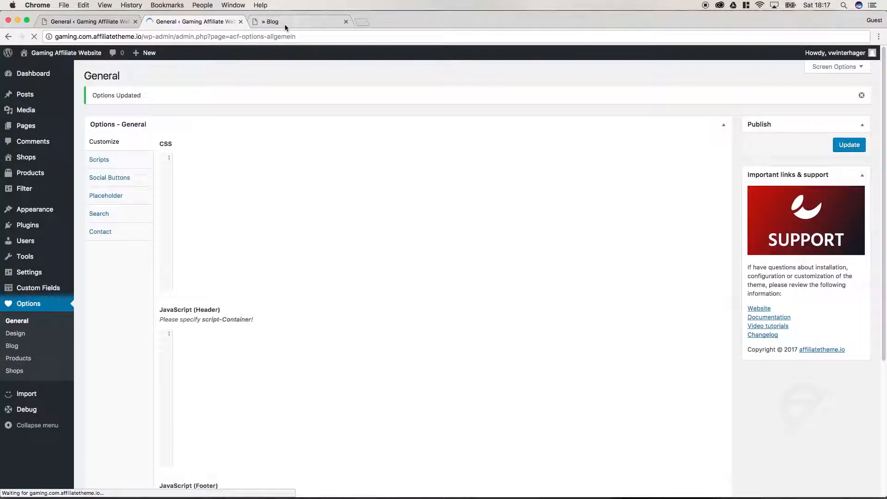
click(285, 23)
click(34, 37)
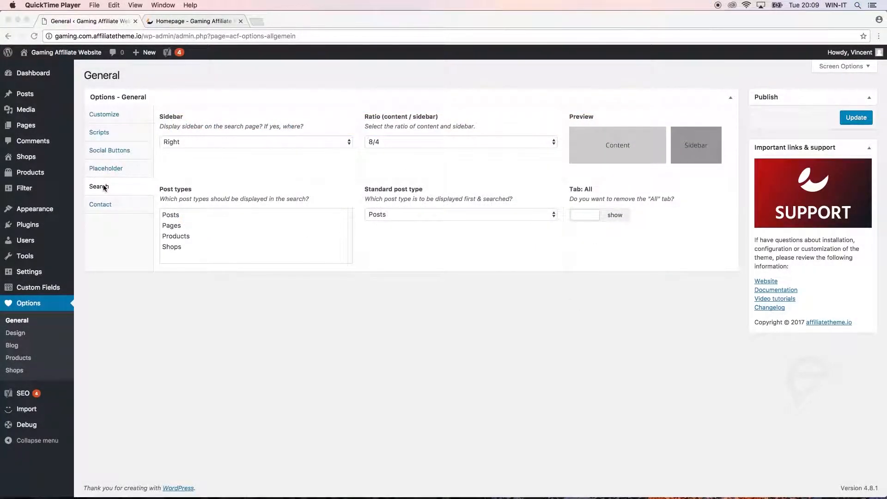
Step: Bring the browser forward and show the gaming.com homepage tab
click(258, 193)
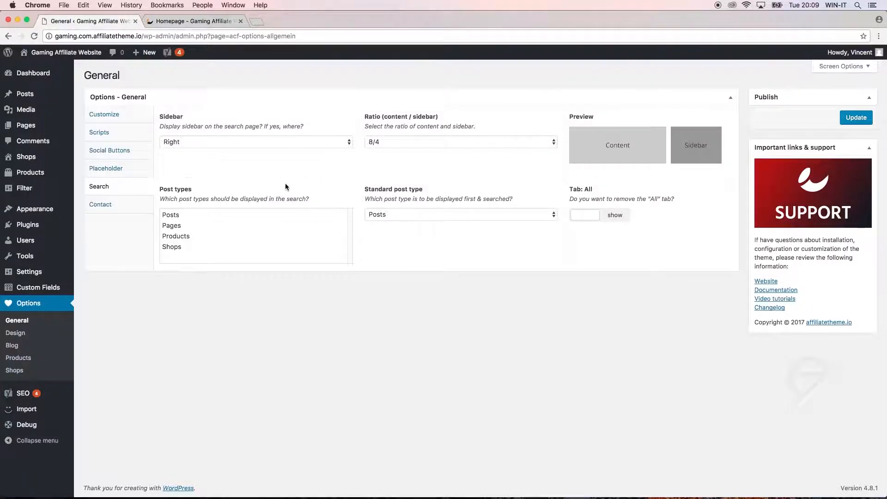
click(202, 22)
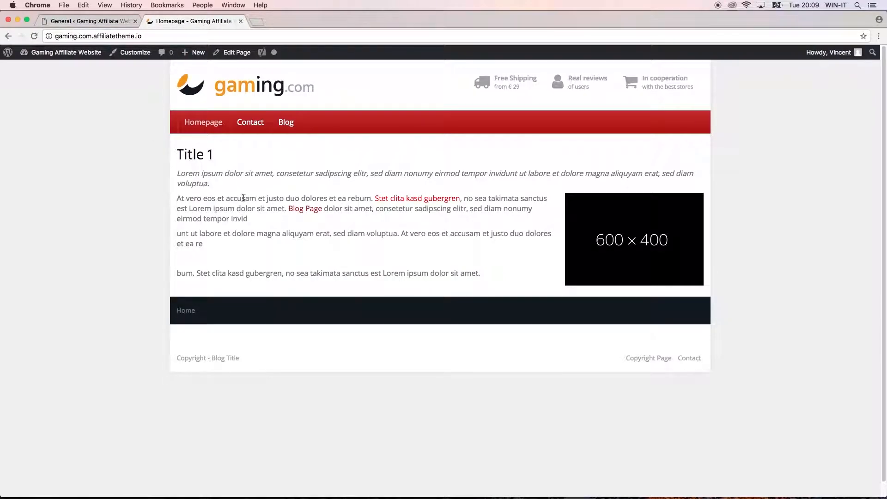
Step: Open the blog page and search for 'lorem' from the sidebar search field
click(292, 124)
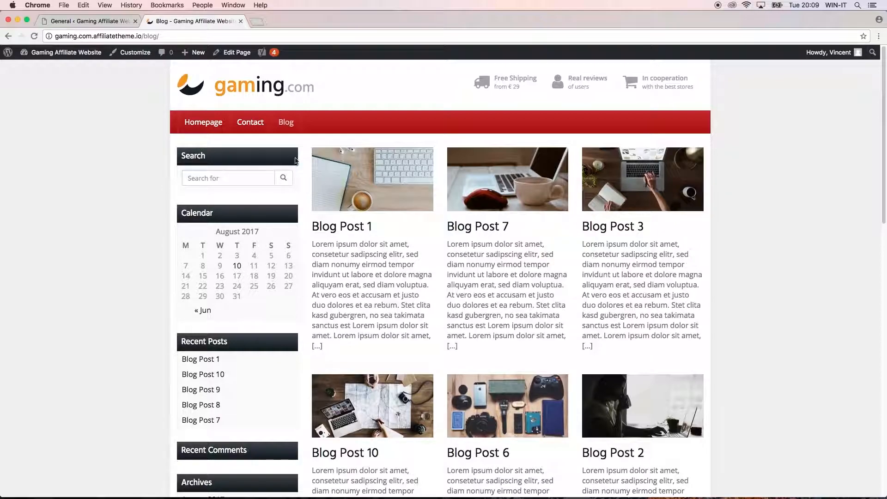
click(225, 178)
text(lorem)
key(Return)
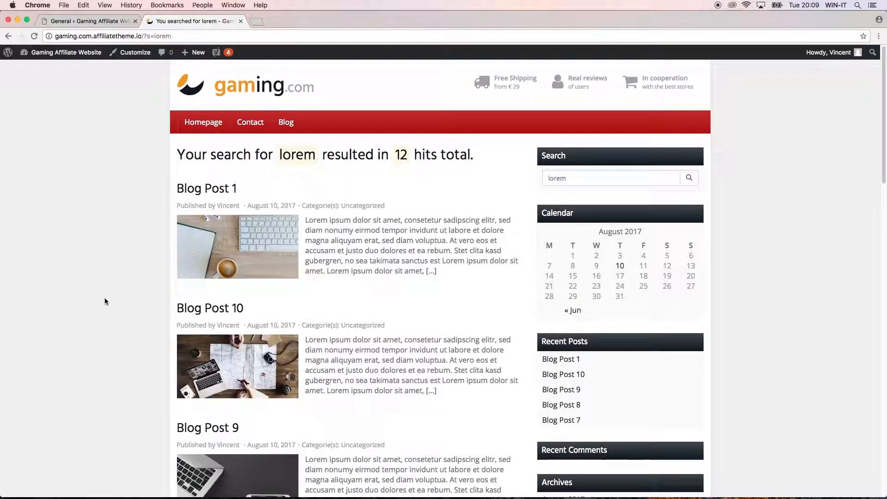
Step: Look through the lorem search results, then return to the theme's general options
scroll(121, 298, down, 6)
scroll(115, 305, down, 15)
scroll(111, 296, up, 15)
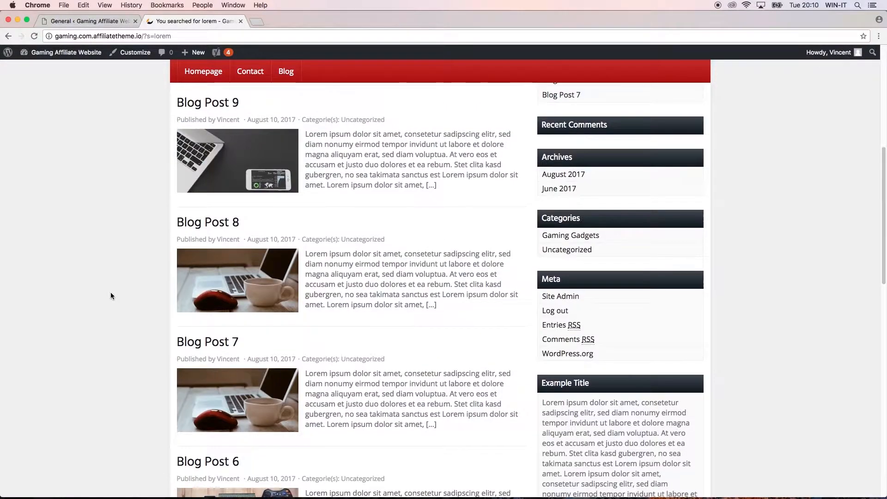
scroll(111, 295, up, 7)
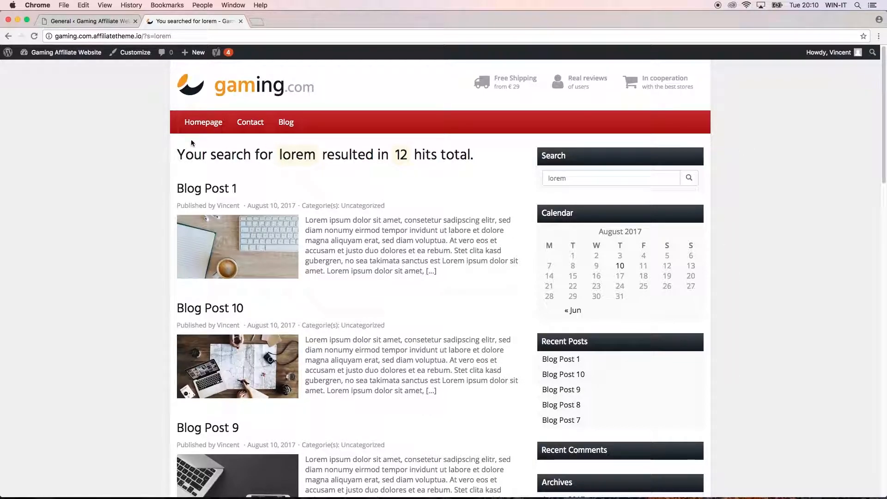
click(91, 22)
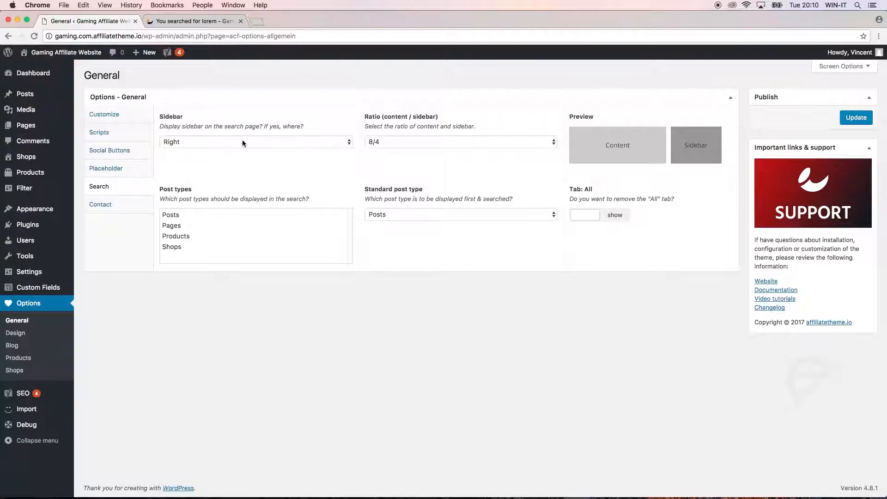
Step: Set the search page sidebar to Left, save, and reload the results to check
click(194, 21)
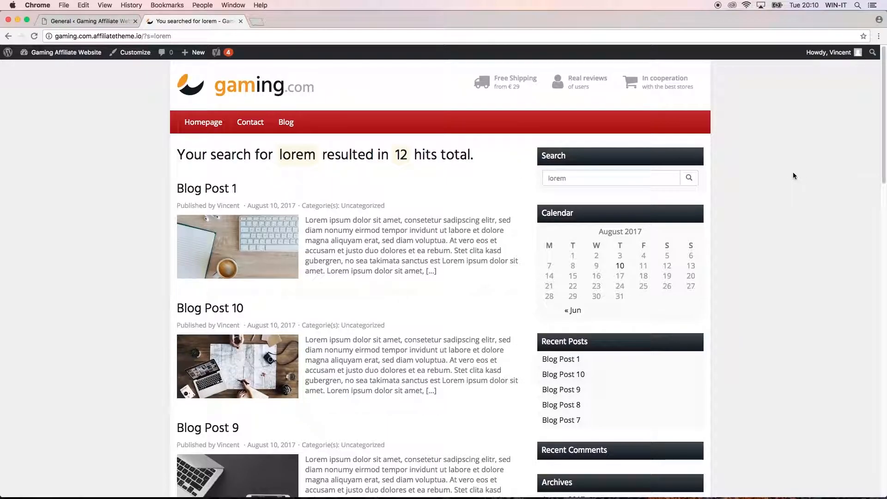
click(90, 21)
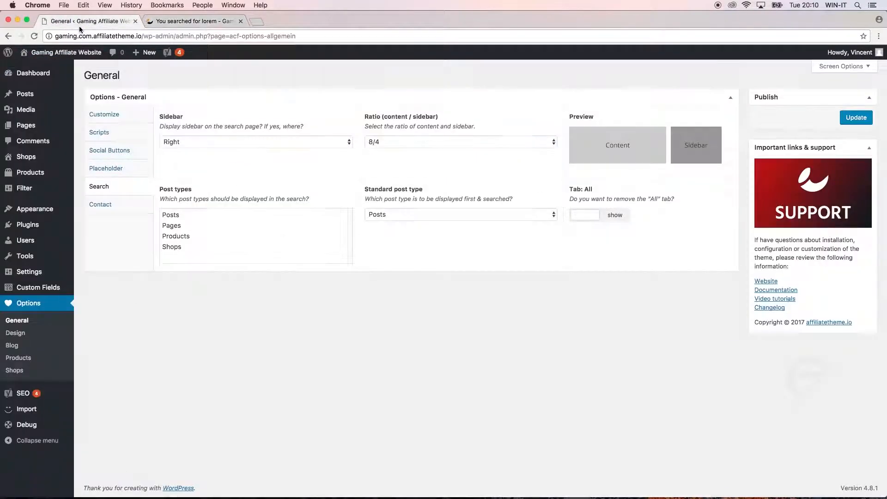
click(190, 141)
click(192, 151)
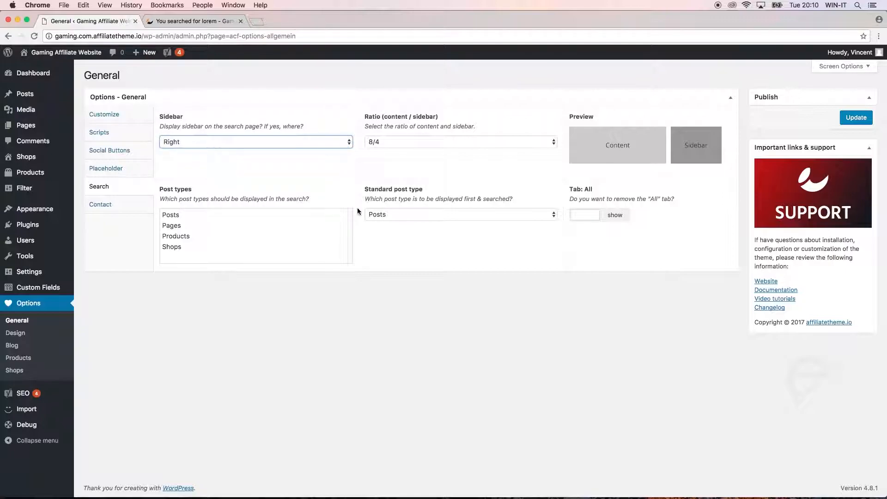
click(856, 118)
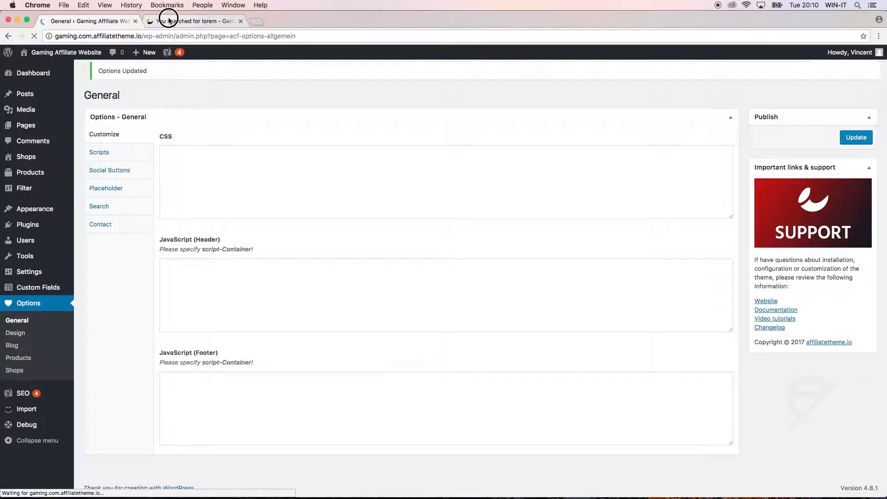
click(169, 21)
click(35, 36)
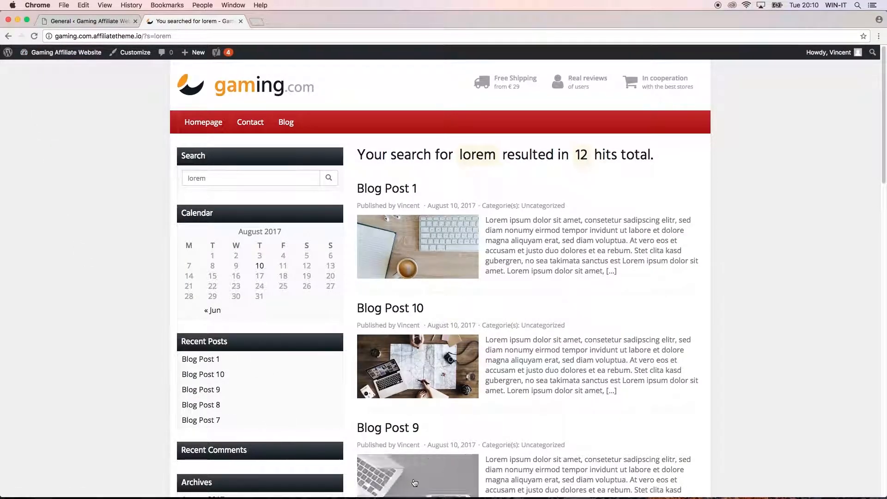
Step: Change the content-to-sidebar ratio to 9/3, save, and verify it on the results page
click(81, 21)
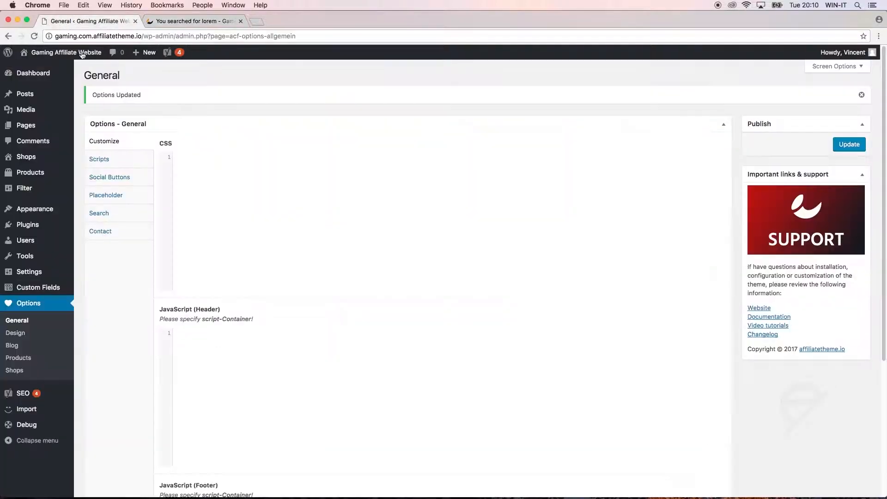
click(122, 212)
click(405, 172)
click(404, 179)
click(856, 144)
click(169, 22)
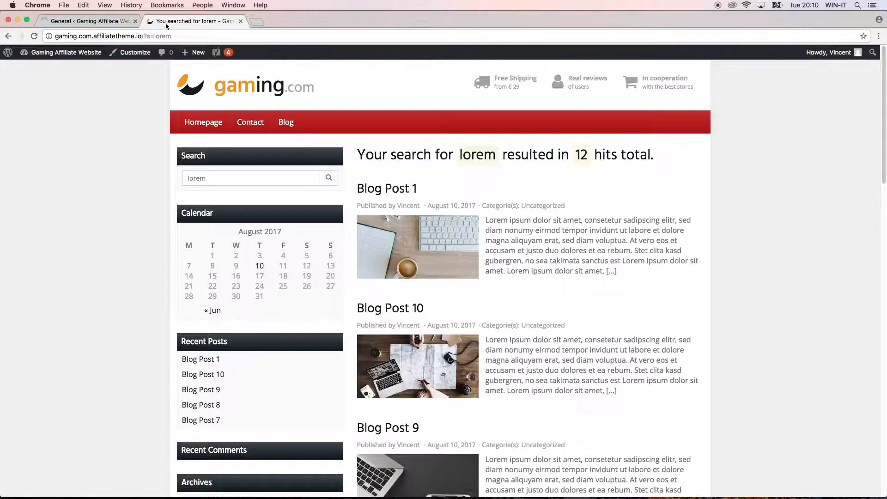
click(34, 36)
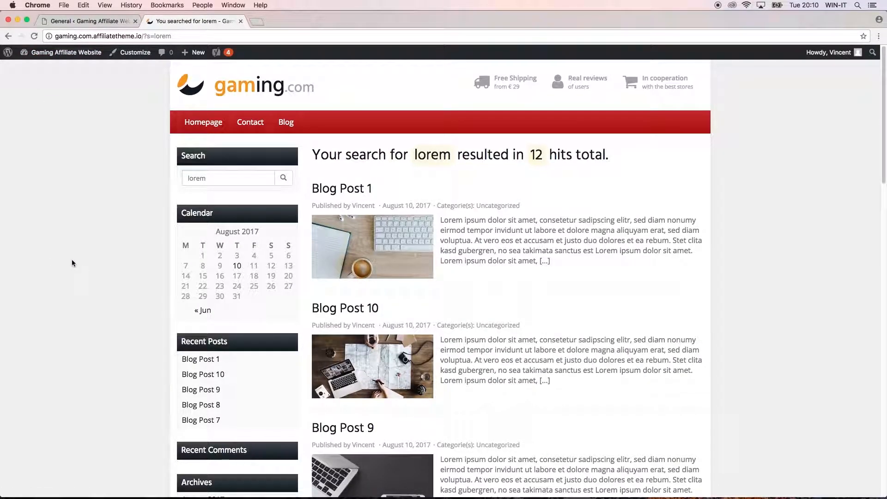
click(88, 20)
click(118, 214)
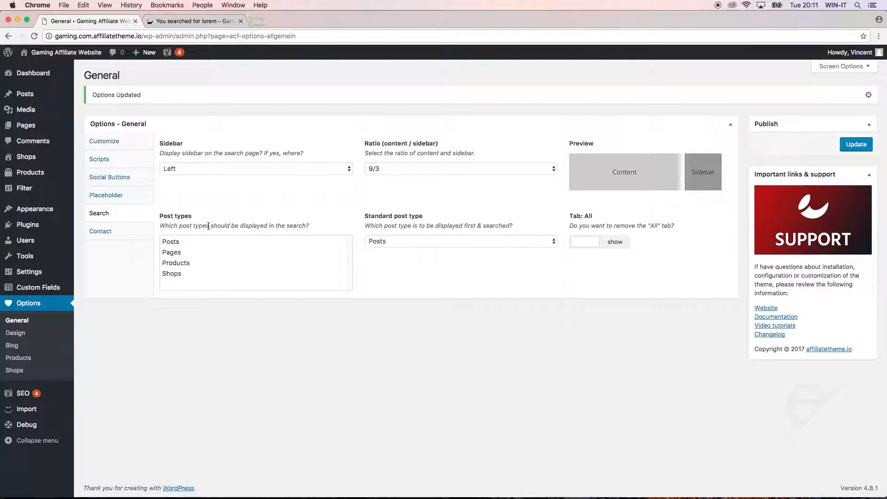
Step: Select all four search post types and choose Products as the standard post type
click(199, 21)
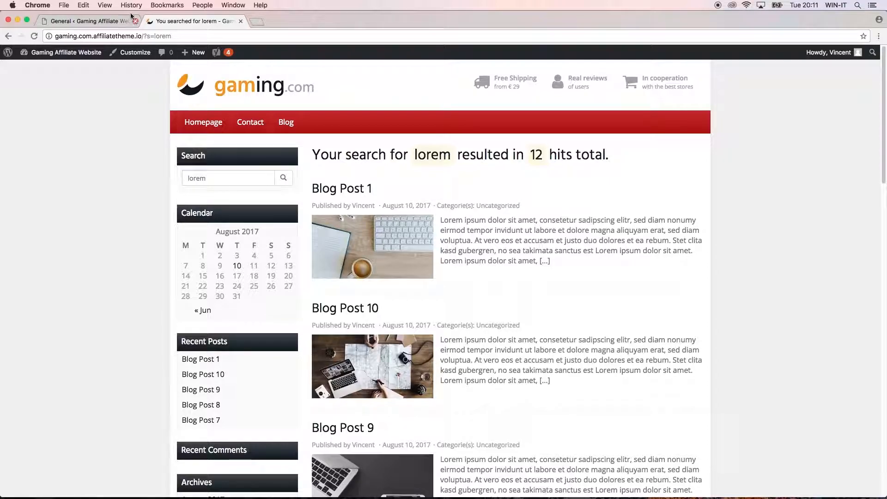
click(101, 21)
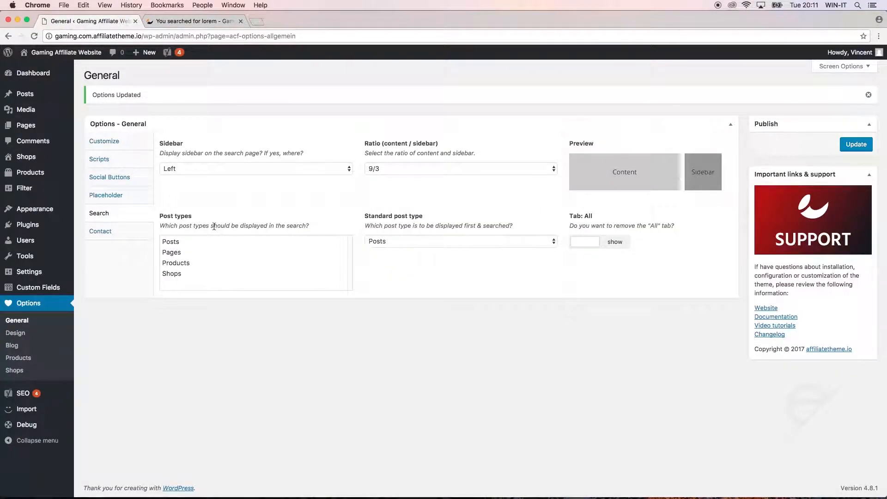
drag(187, 240, 183, 273)
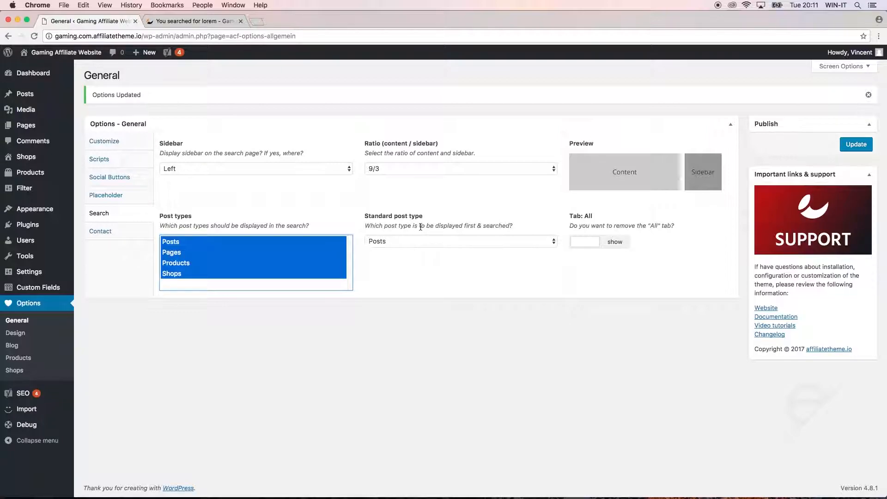
click(421, 240)
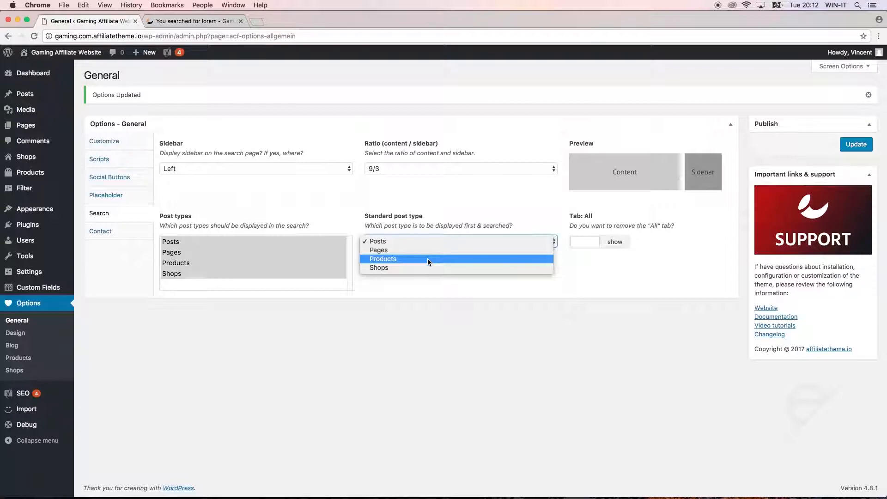
click(428, 259)
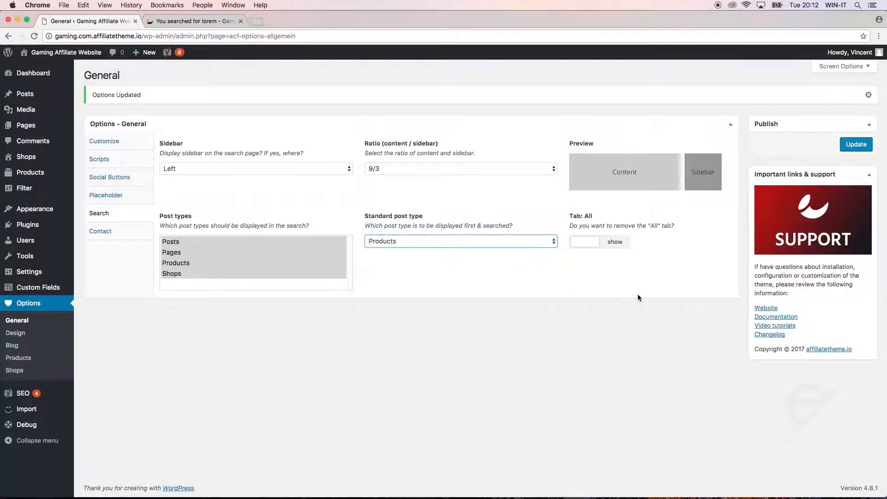
click(580, 227)
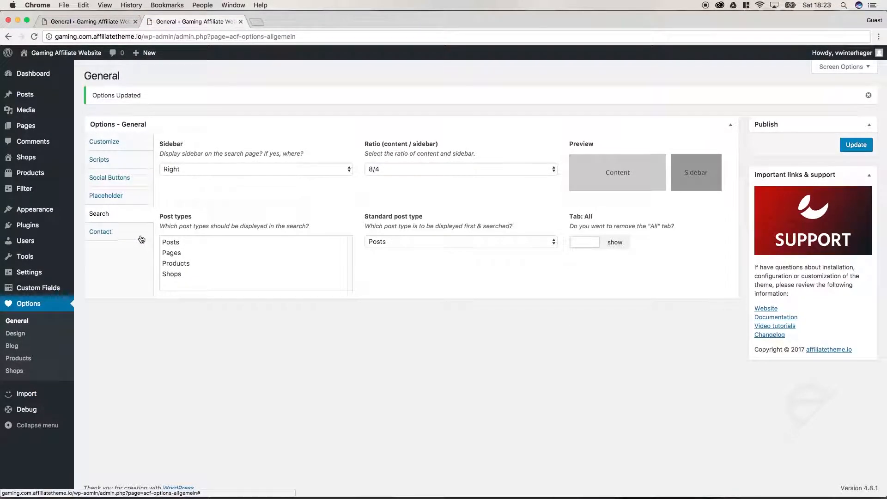
Step: In the Contact tab, enter company 'Gaming Affiliates' plus the owner's last and first names
click(111, 236)
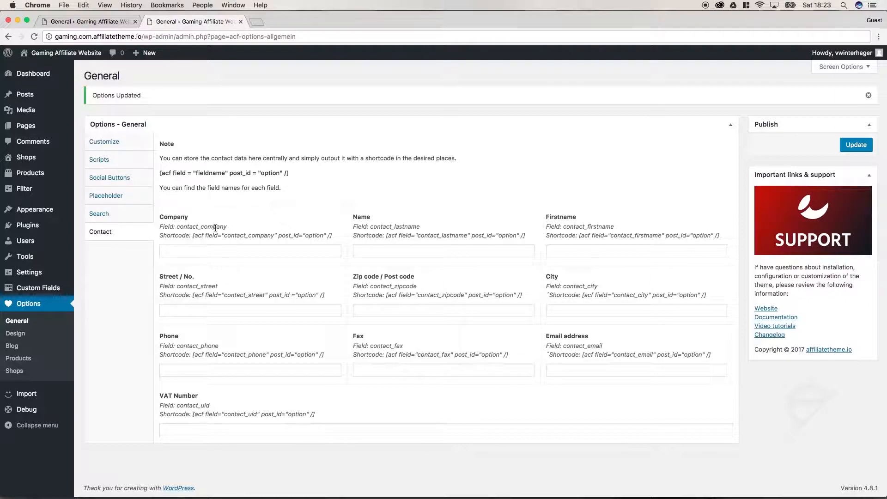
click(187, 251)
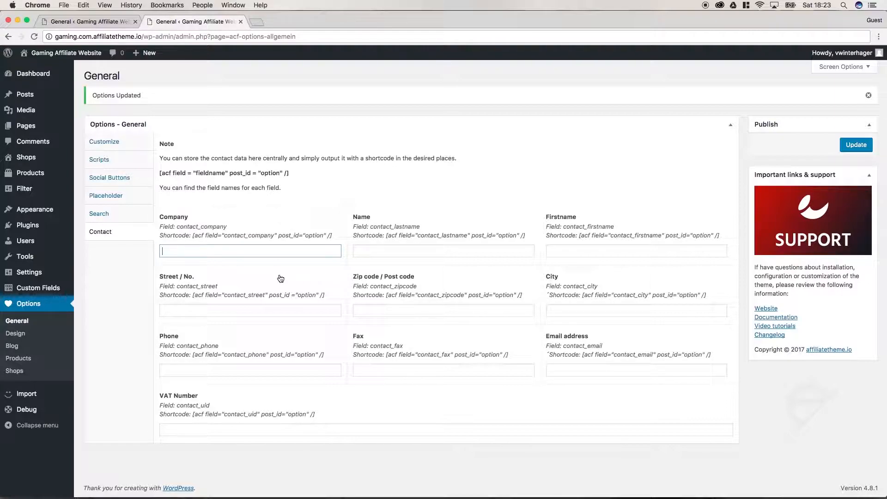
text(Gaming Affiliates)
click(356, 251)
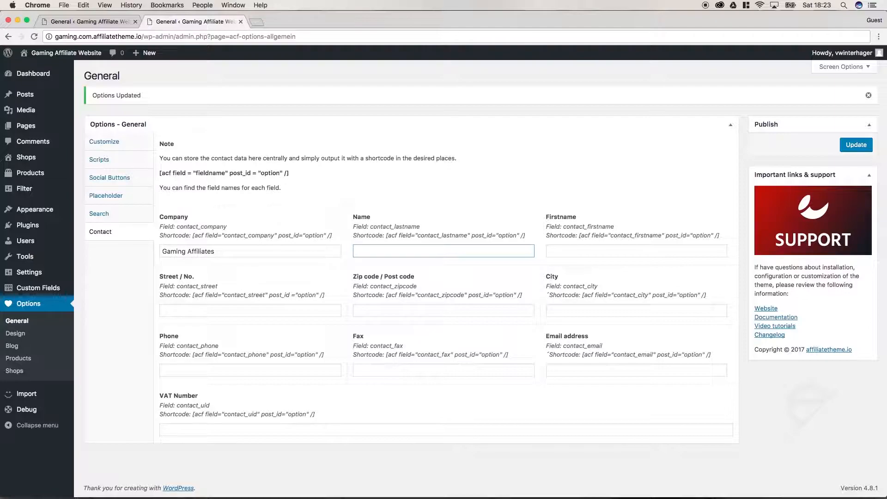
text(The Gamer)
key(Tab)
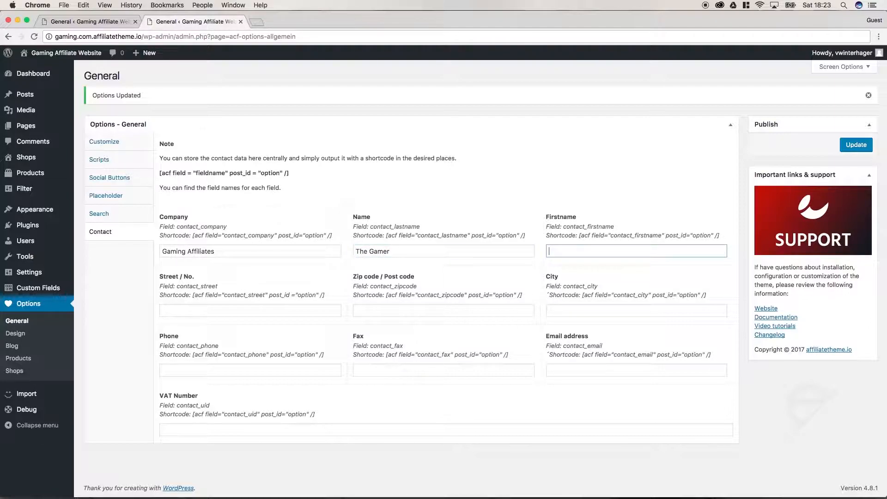
text(Vincent)
key(Tab)
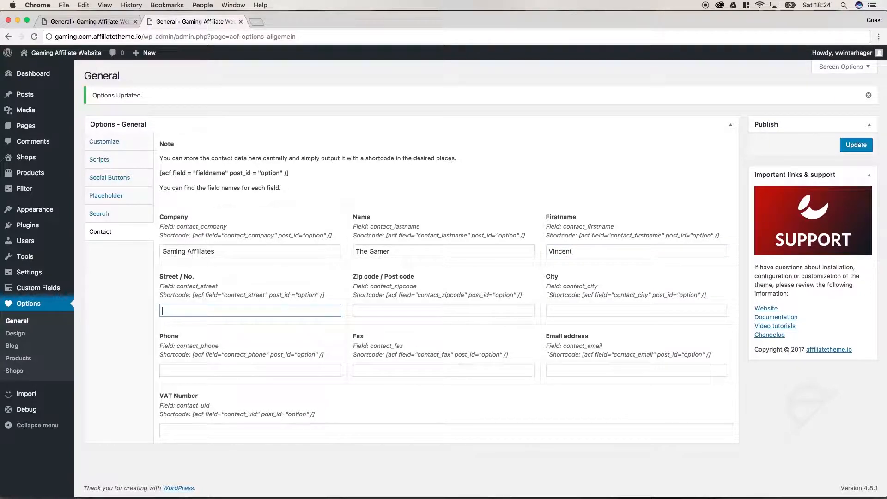
Step: Fill in the owner's street address, post code, city, phone number and e-mail address
key(BackSpace)
key(BackSpace)
key(BackSpace)
key(Tab)
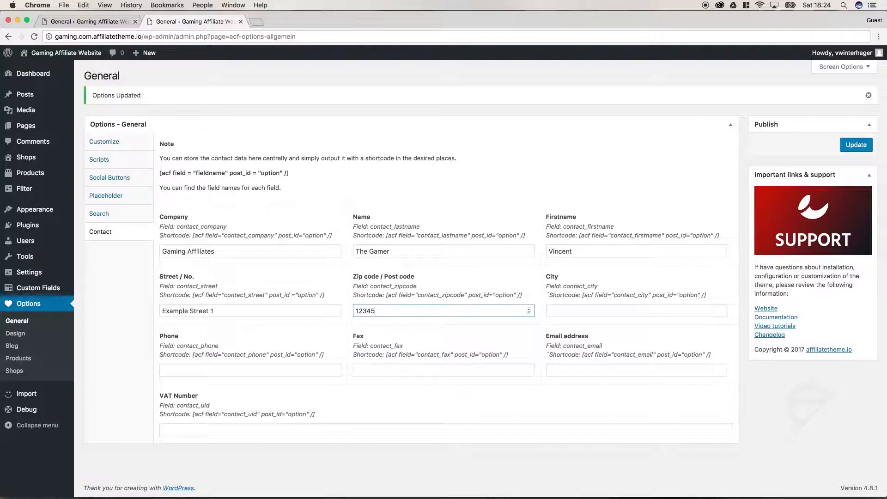
key(Tab)
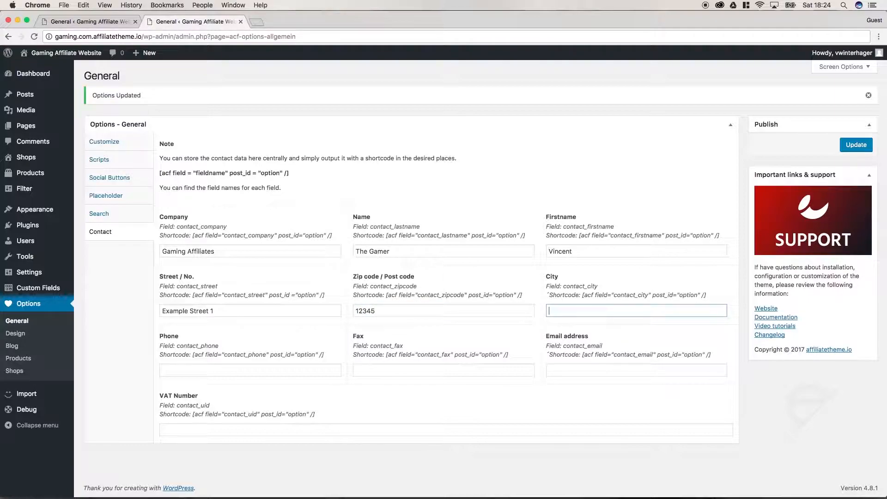
key(Tab)
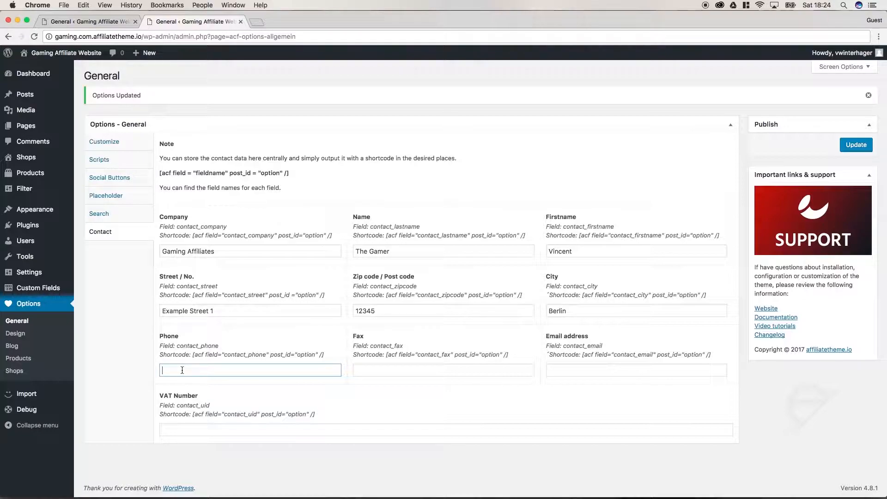
click(563, 366)
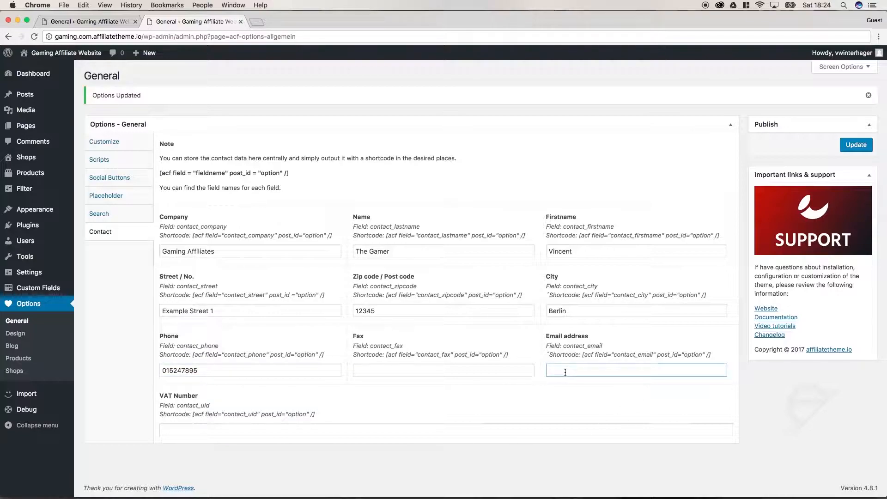
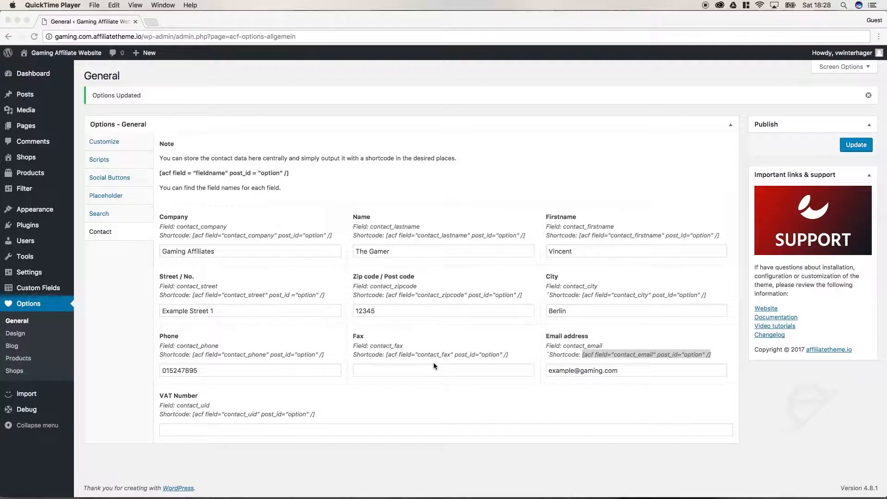
click(429, 346)
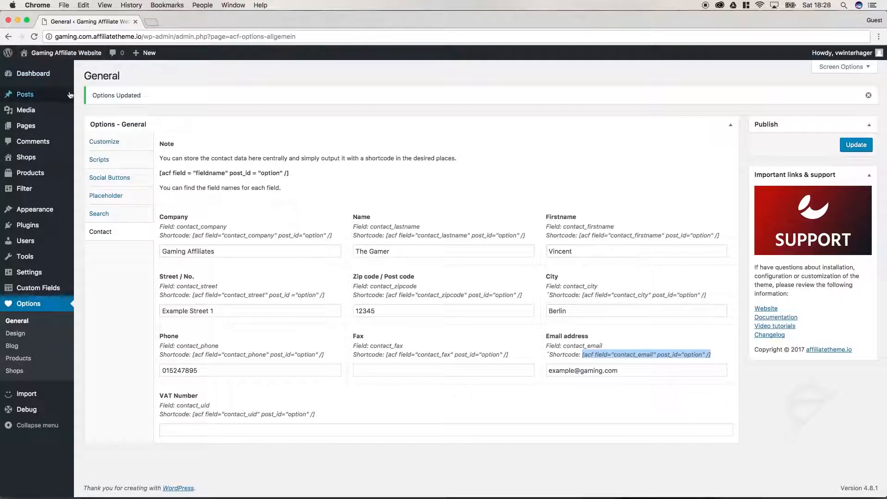
Step: Open the Copyright Page for editing and delete its Lorem ipsum placeholder text
super+click(41, 126)
click(186, 22)
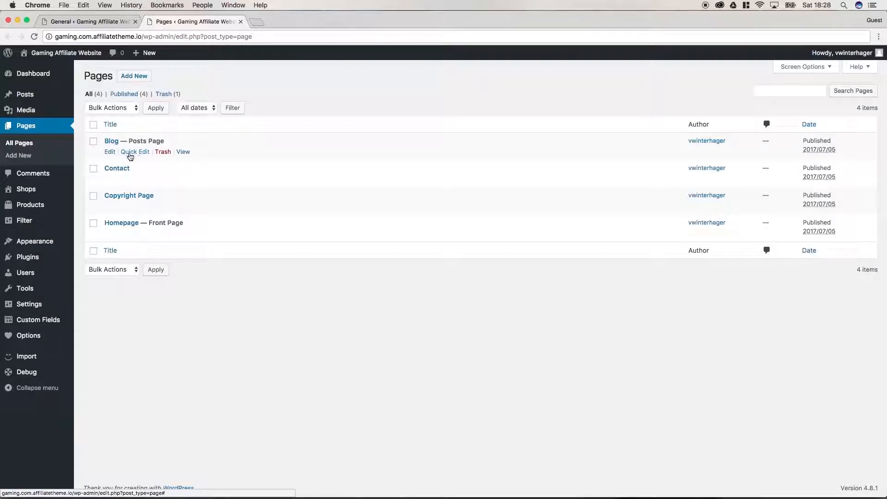
click(113, 211)
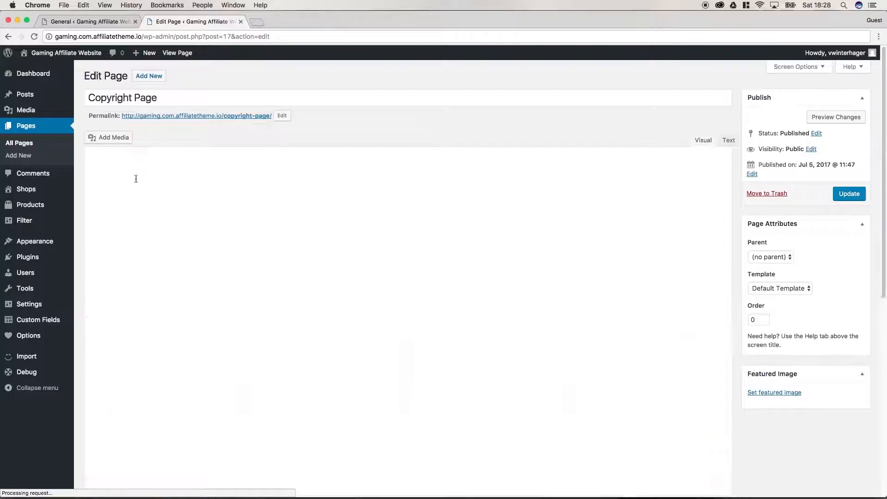
drag(424, 244, 91, 191)
key(BackSpace)
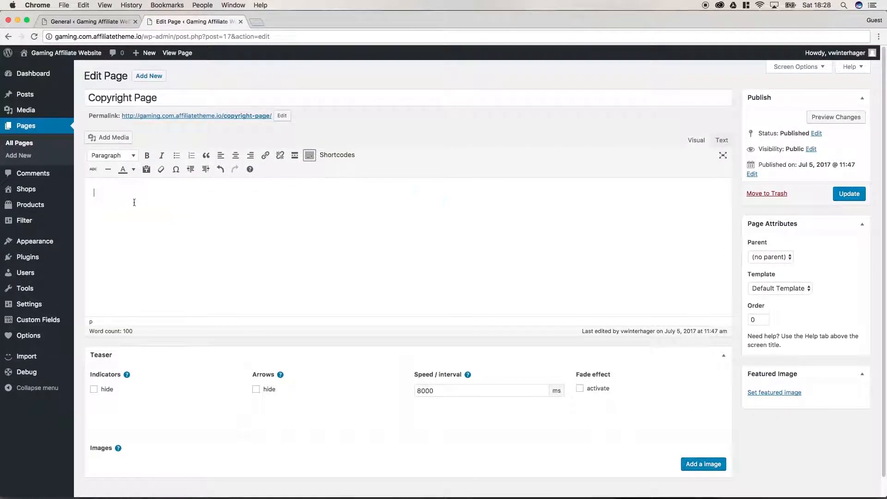
Step: Type 'Owner', format it as Heading 2, and start a new line below it
text(Owner)
drag(123, 192, 89, 192)
click(131, 157)
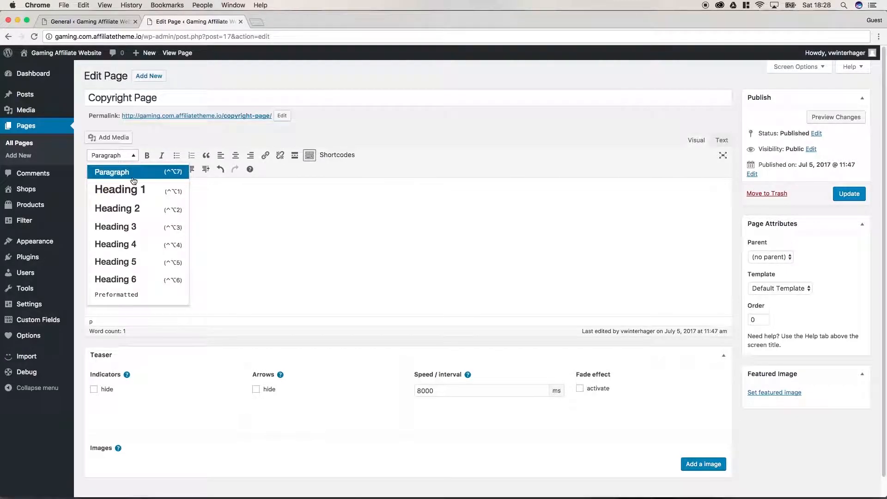
click(135, 209)
click(141, 197)
key(Return)
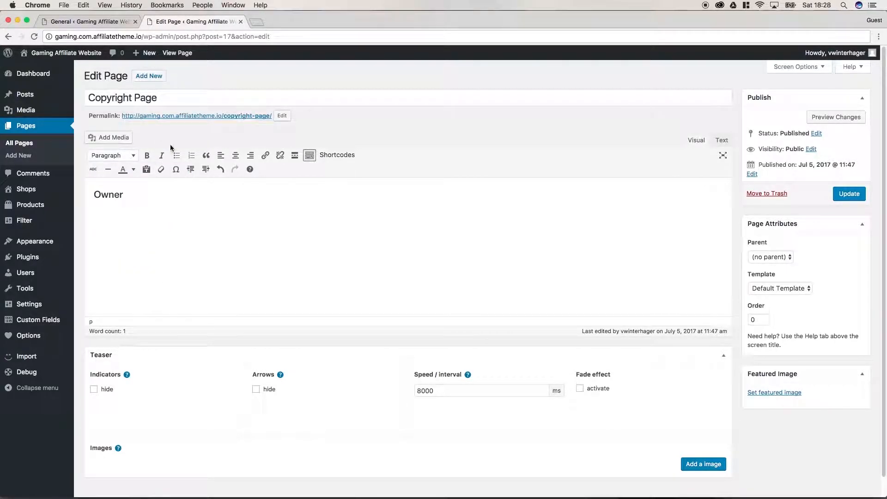
click(93, 26)
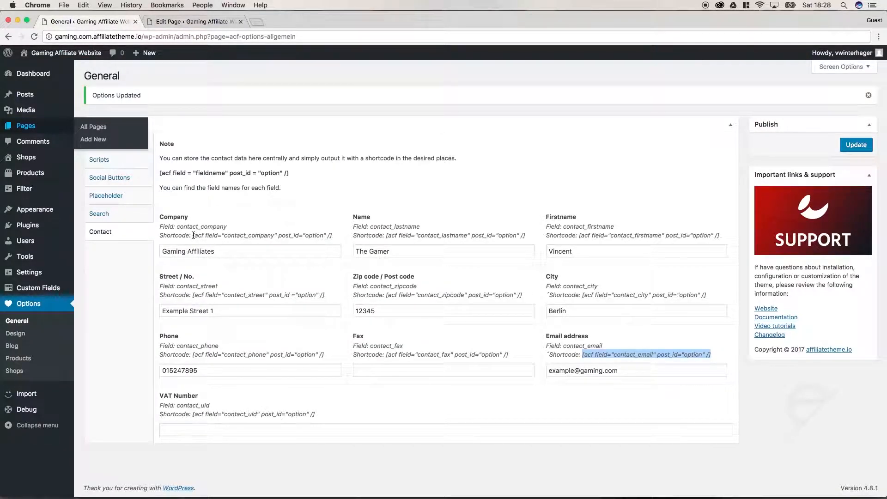
Step: Add a 'Company:' line with the pasted company shortcode on the Copyright Page
drag(193, 236, 336, 236)
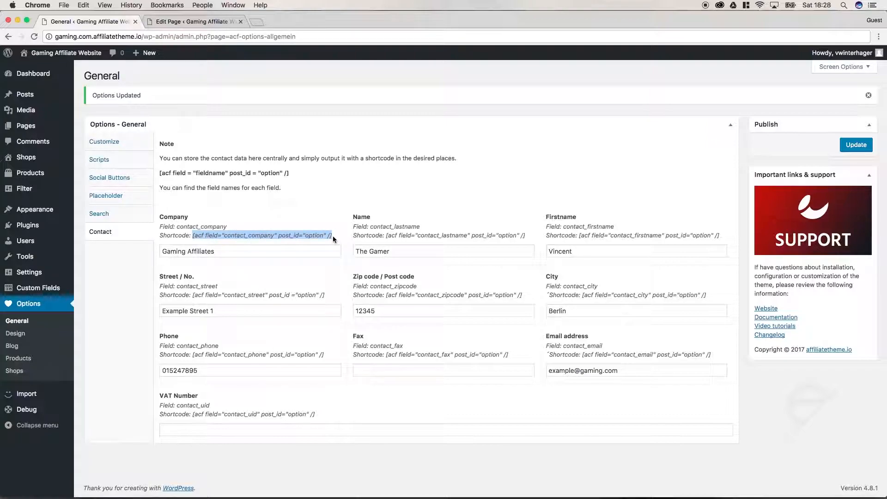
key(super+c)
click(190, 21)
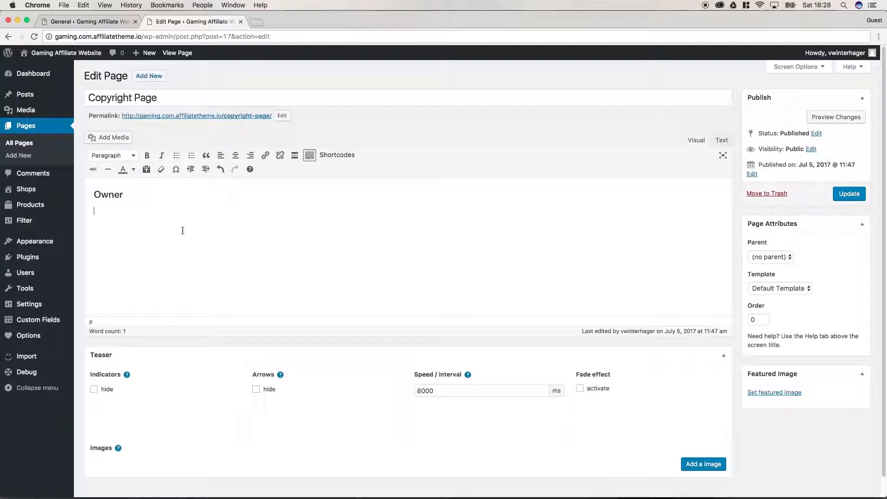
text(Company:)
key(super+v)
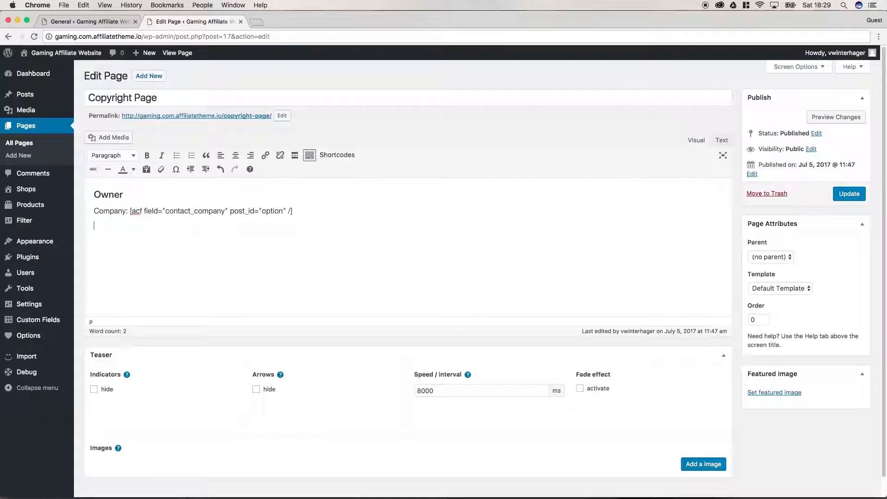
Step: Paste the Firstname and Name shortcodes onto the next line of the Copyright Page
click(84, 22)
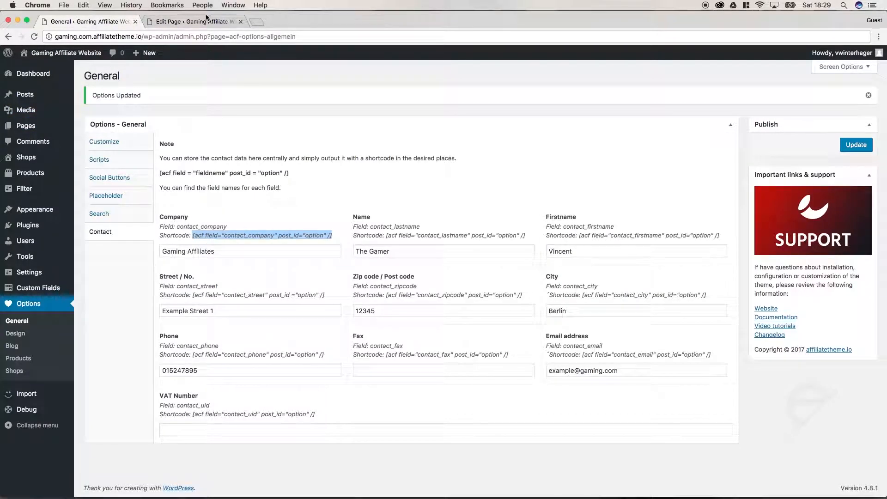
click(401, 253)
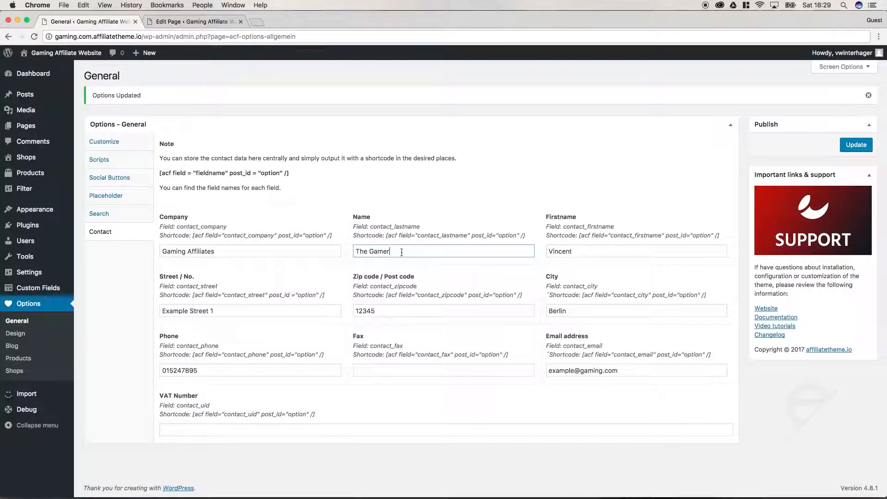
drag(587, 256, 717, 235)
key(super+c)
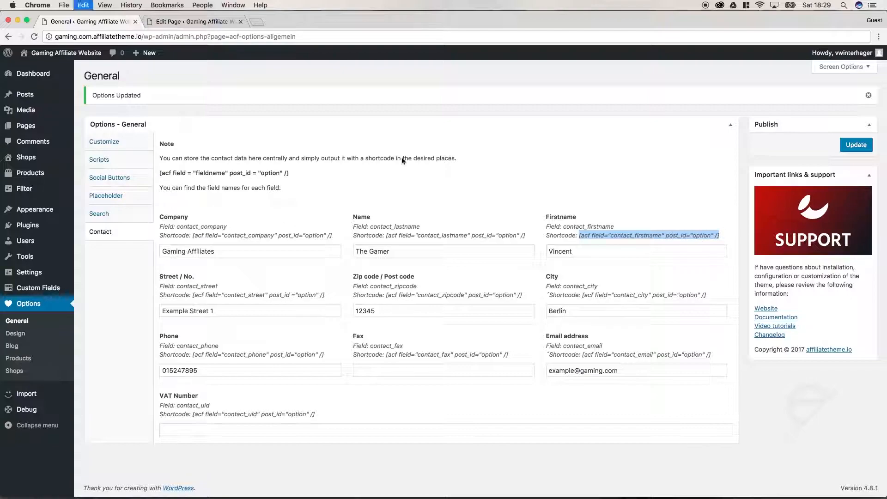
click(187, 22)
key(super+v)
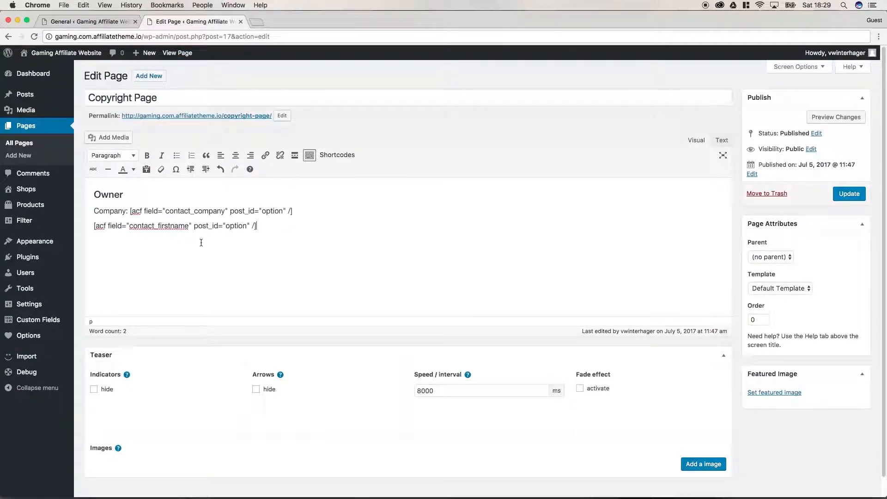
click(109, 21)
drag(525, 237, 386, 236)
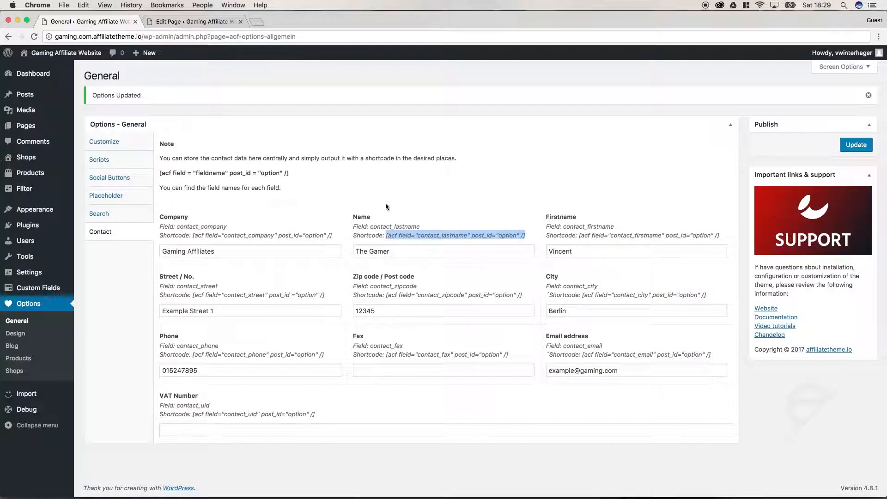
click(174, 23)
key(super+v)
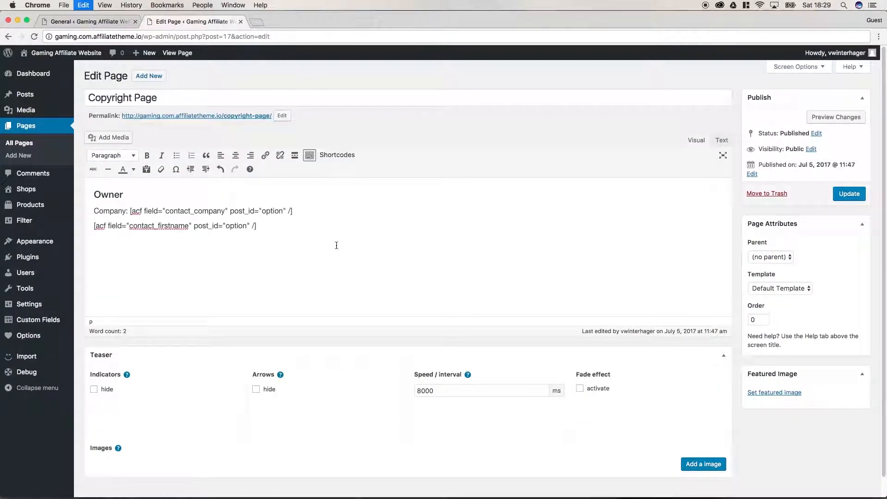
click(95, 21)
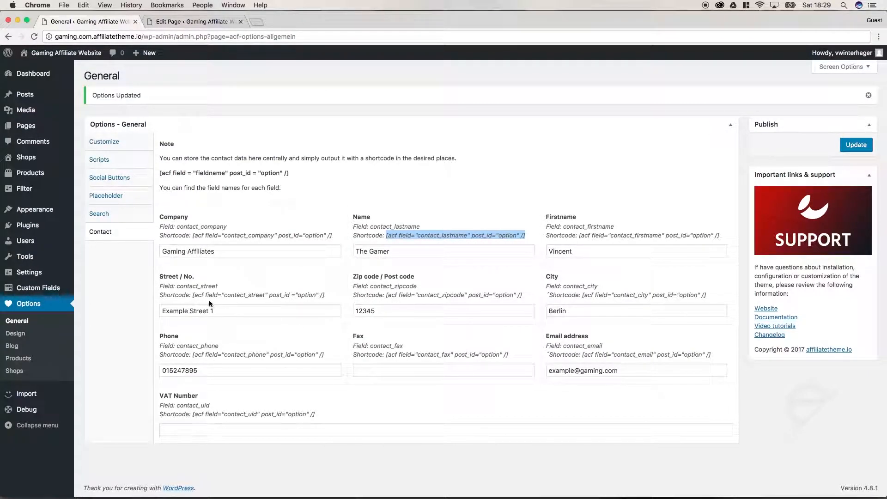
Step: Add an 'Adress:' line containing the pasted street shortcode
drag(192, 295, 335, 295)
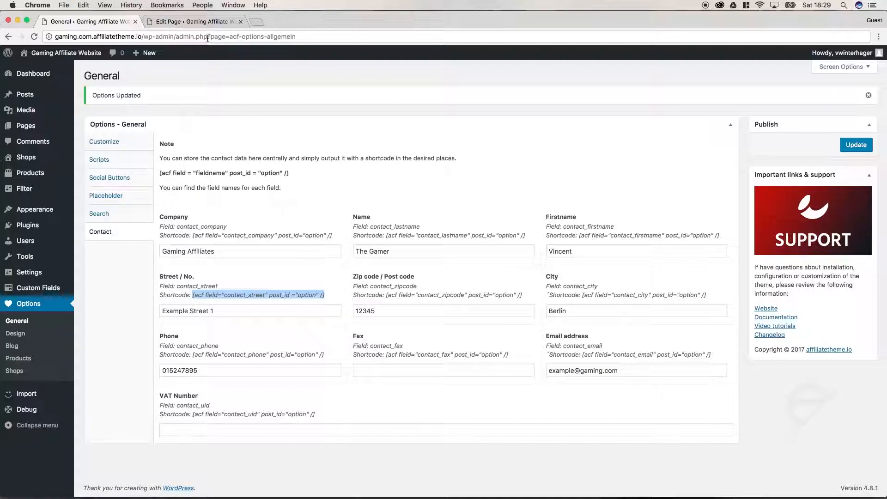
click(199, 21)
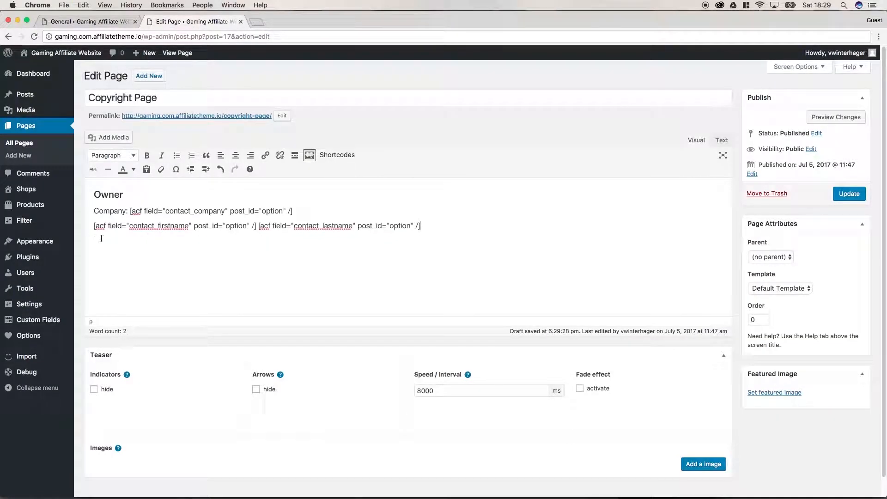
key(Return)
text(Adress:)
key(super+v)
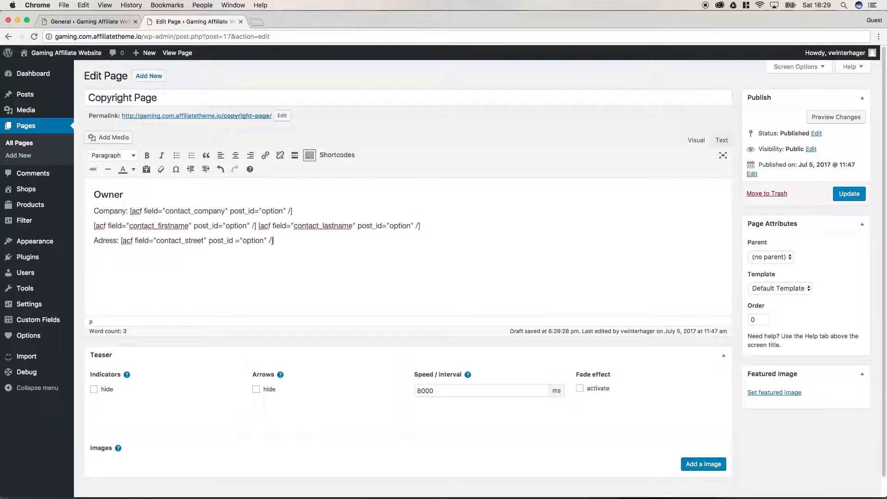
Step: Append the zip code and city shortcodes to the address line
click(84, 17)
drag(386, 295, 523, 295)
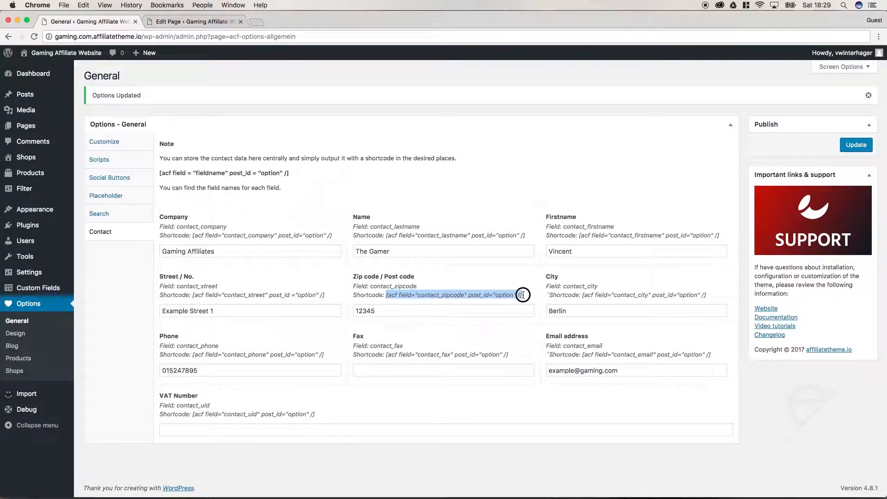
key(super+c)
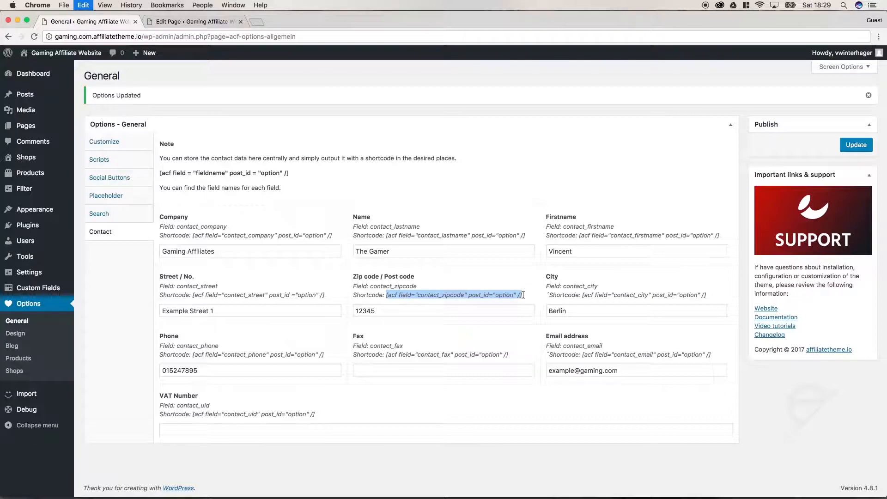
click(193, 23)
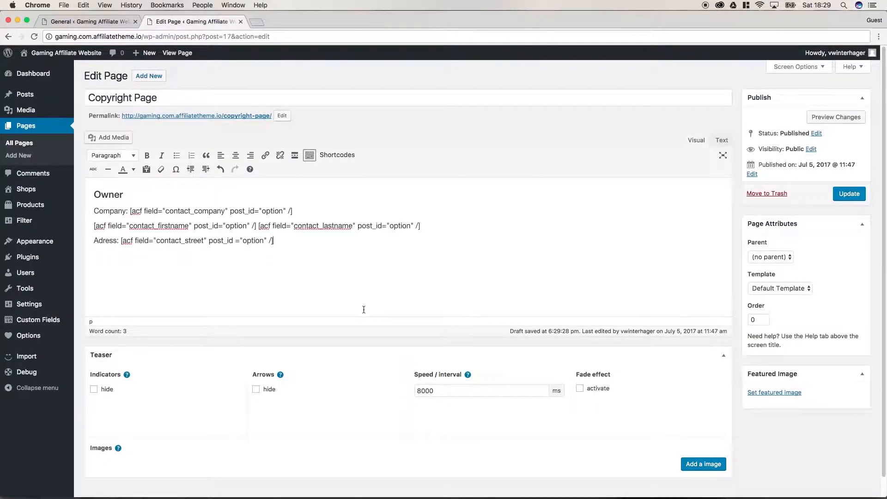
key(super+v)
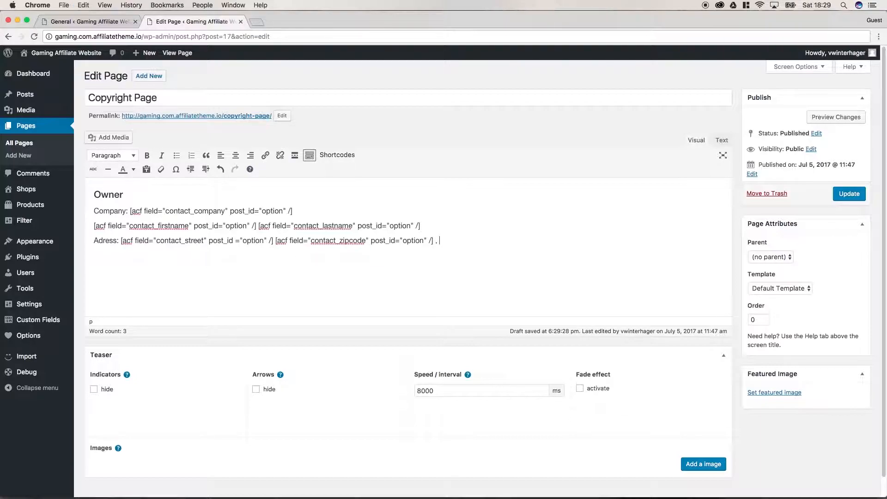
click(44, 19)
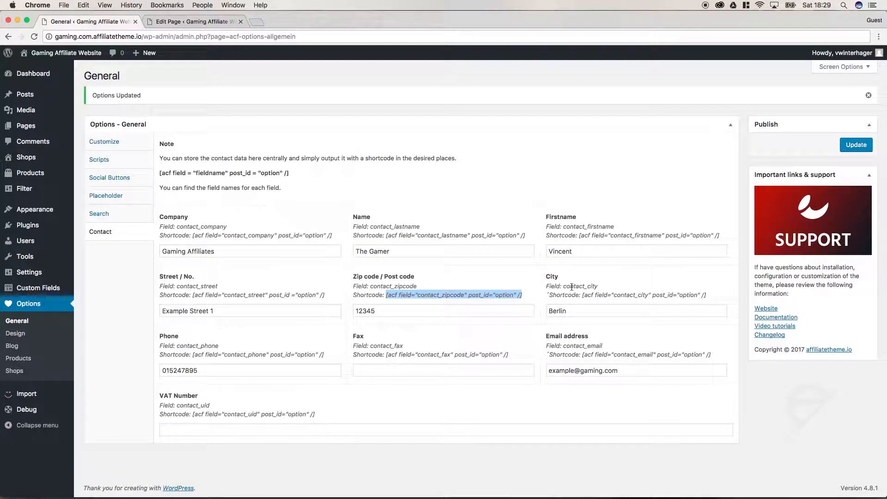
drag(582, 295, 707, 293)
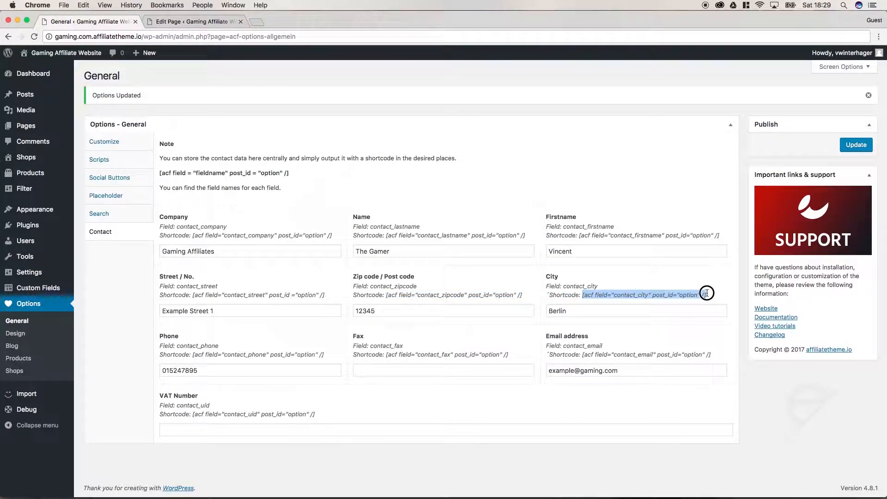
click(192, 22)
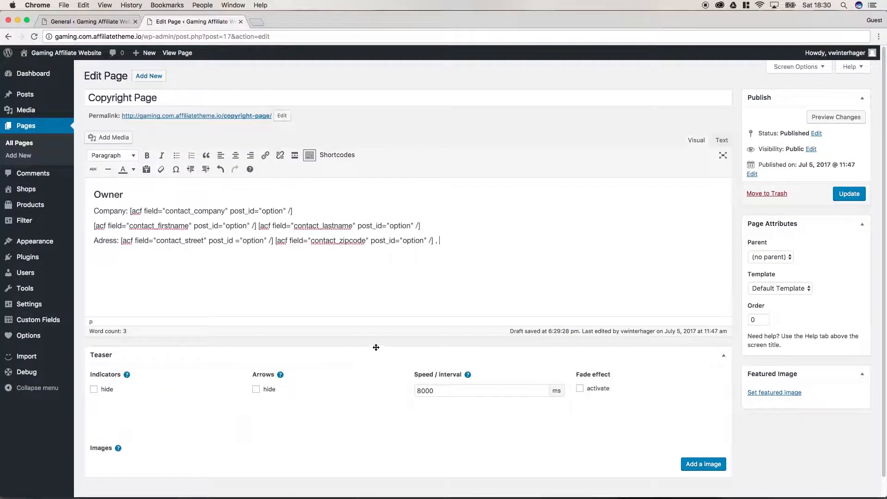
key(super+v)
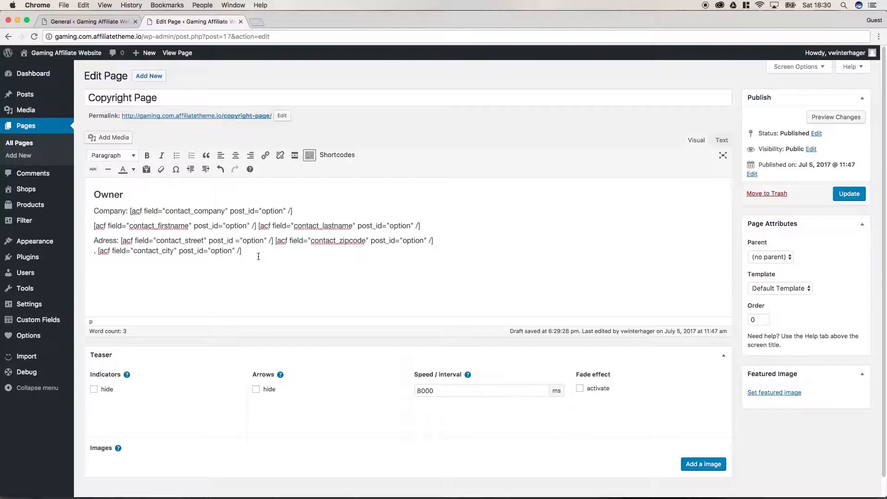
Step: Add a 'Mail' line with the pasted contact_email shortcode
text(Mail:)
click(77, 21)
drag(582, 354, 727, 356)
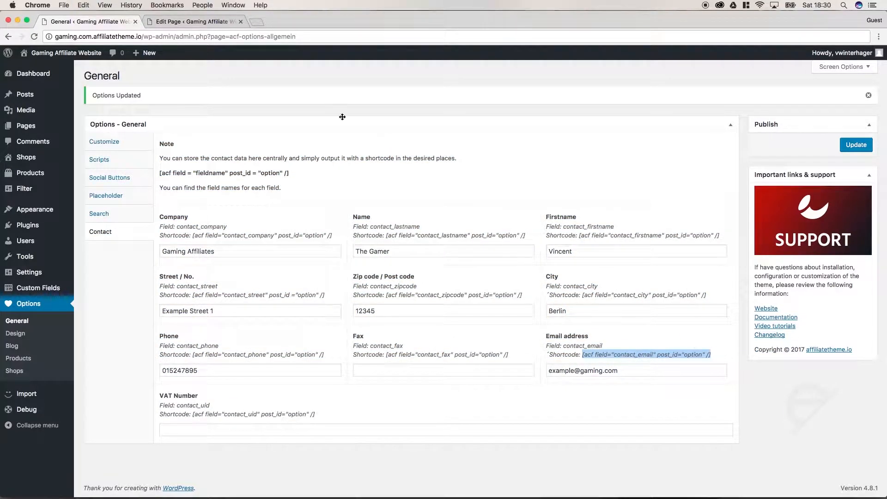
click(204, 22)
key(super+v)
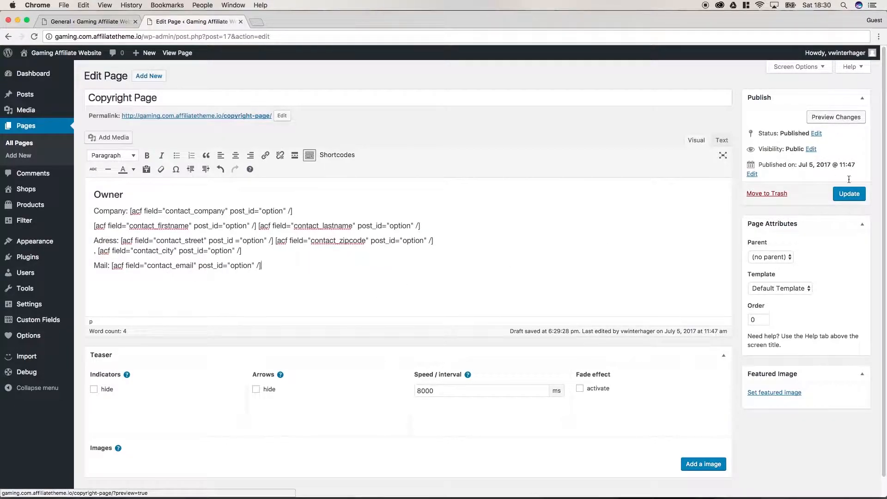
Step: Update the Copyright Page and check the live page shows Gaming Affiliates and the contact details
click(851, 198)
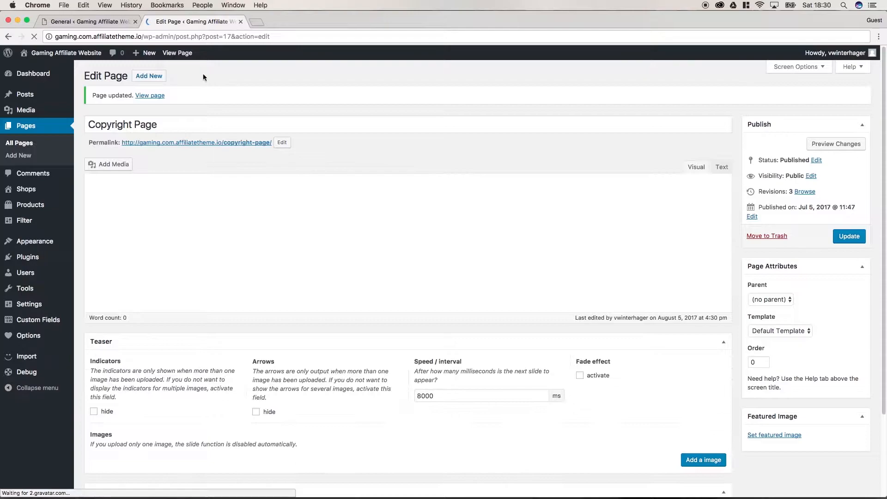
super+click(178, 53)
click(272, 22)
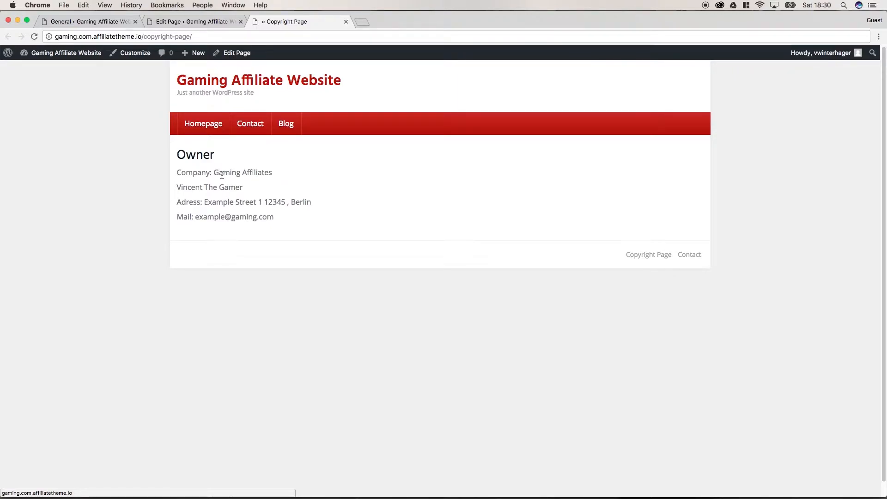
drag(214, 173, 276, 171)
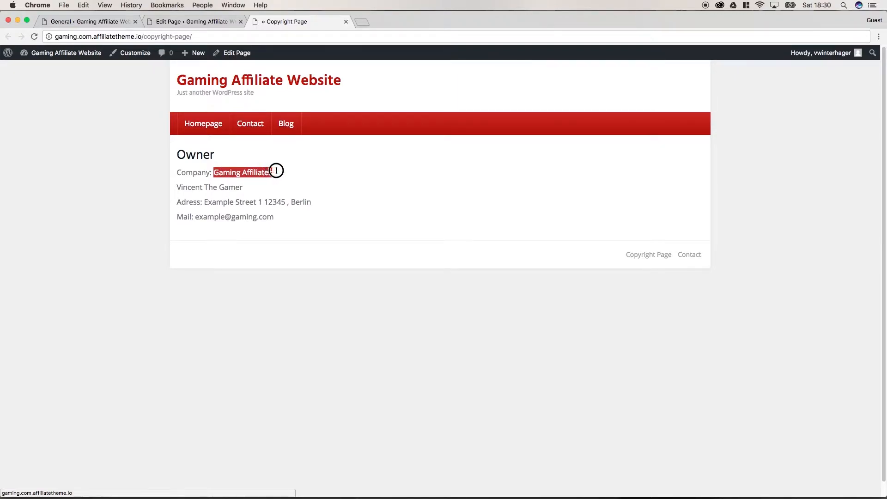
Step: Return to the Contact options and place the cursor in the VAT Number field
click(107, 23)
click(224, 256)
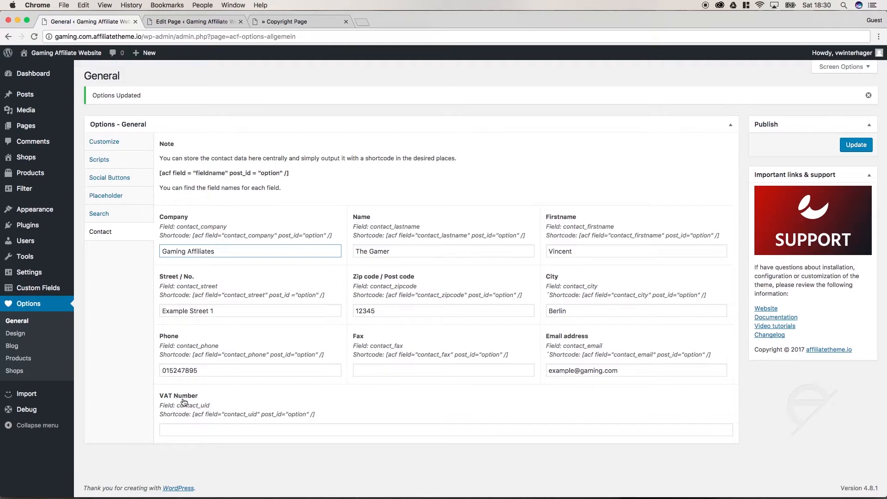
click(225, 434)
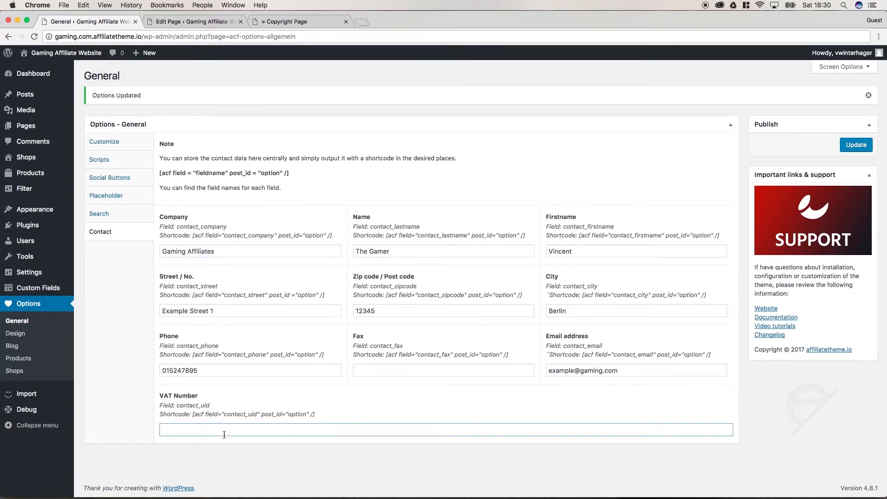